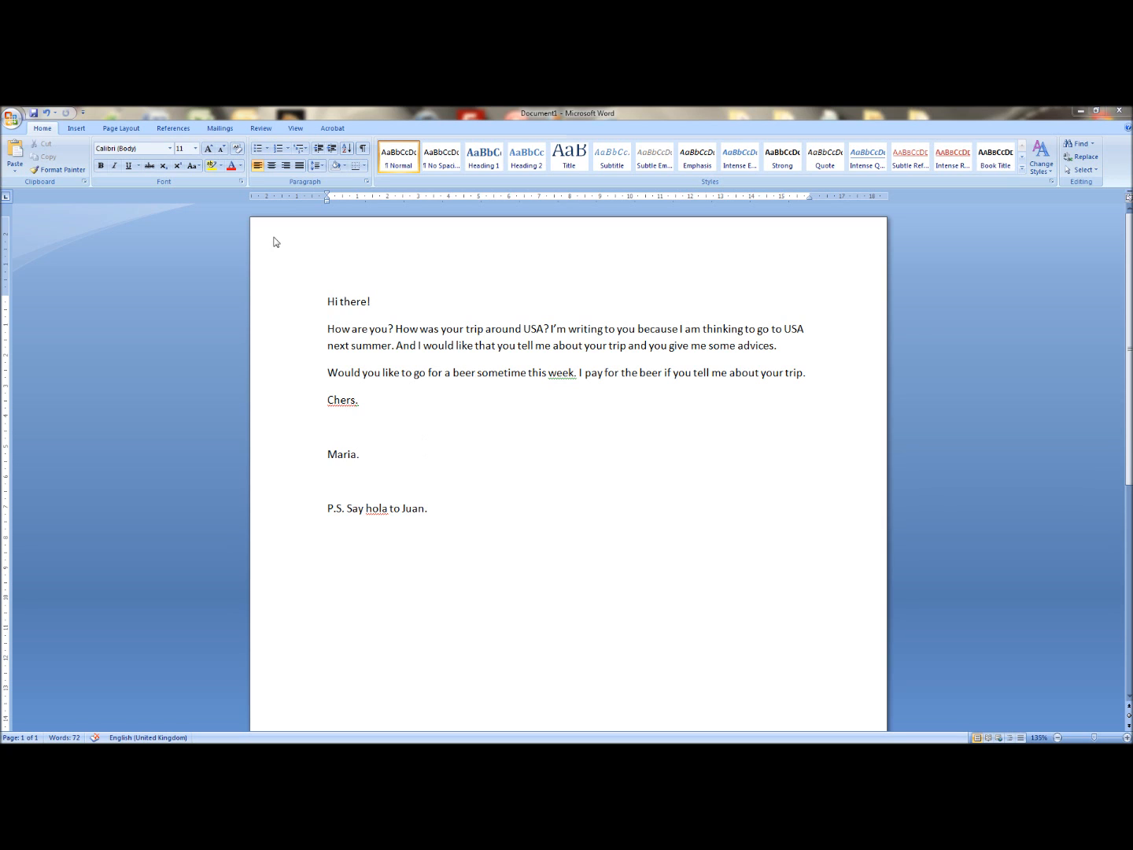
Turn on Track Changes for the letter
{"action": "left_click", "coordinate": [259, 127]}
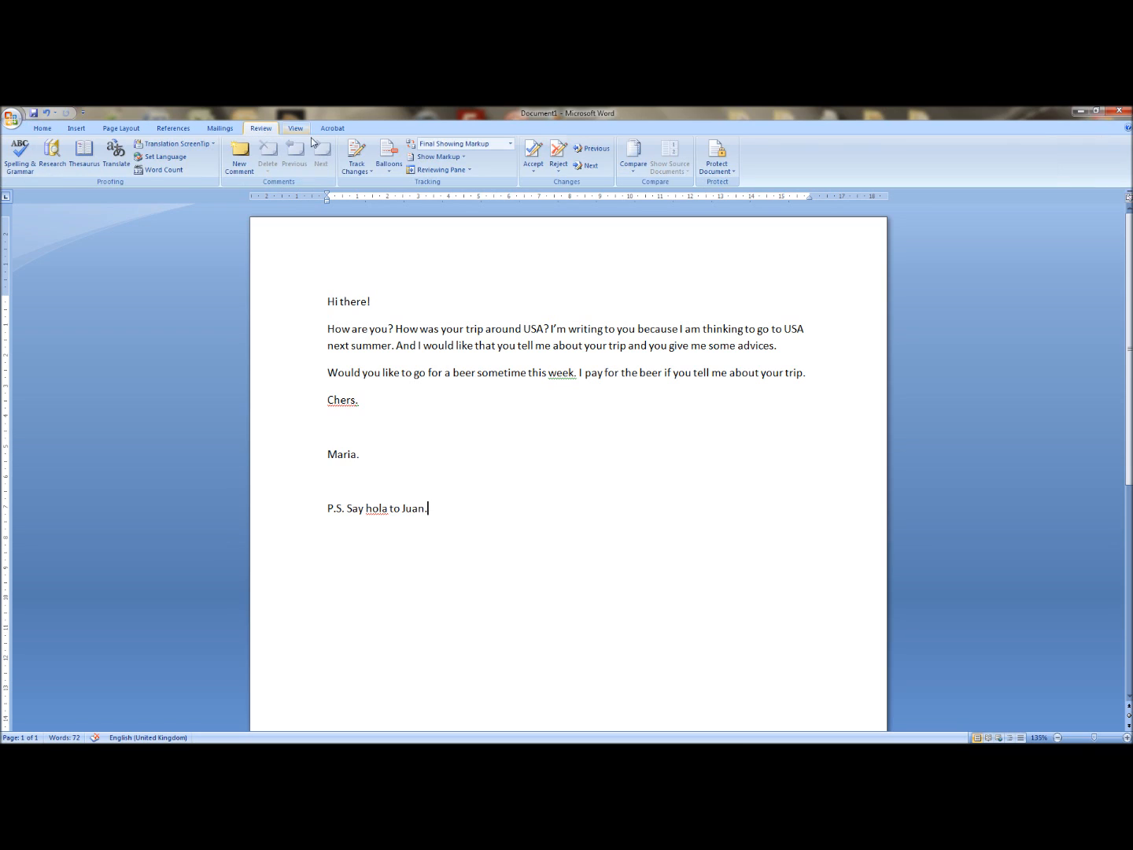
{"action": "left_click", "coordinate": [354, 154]}
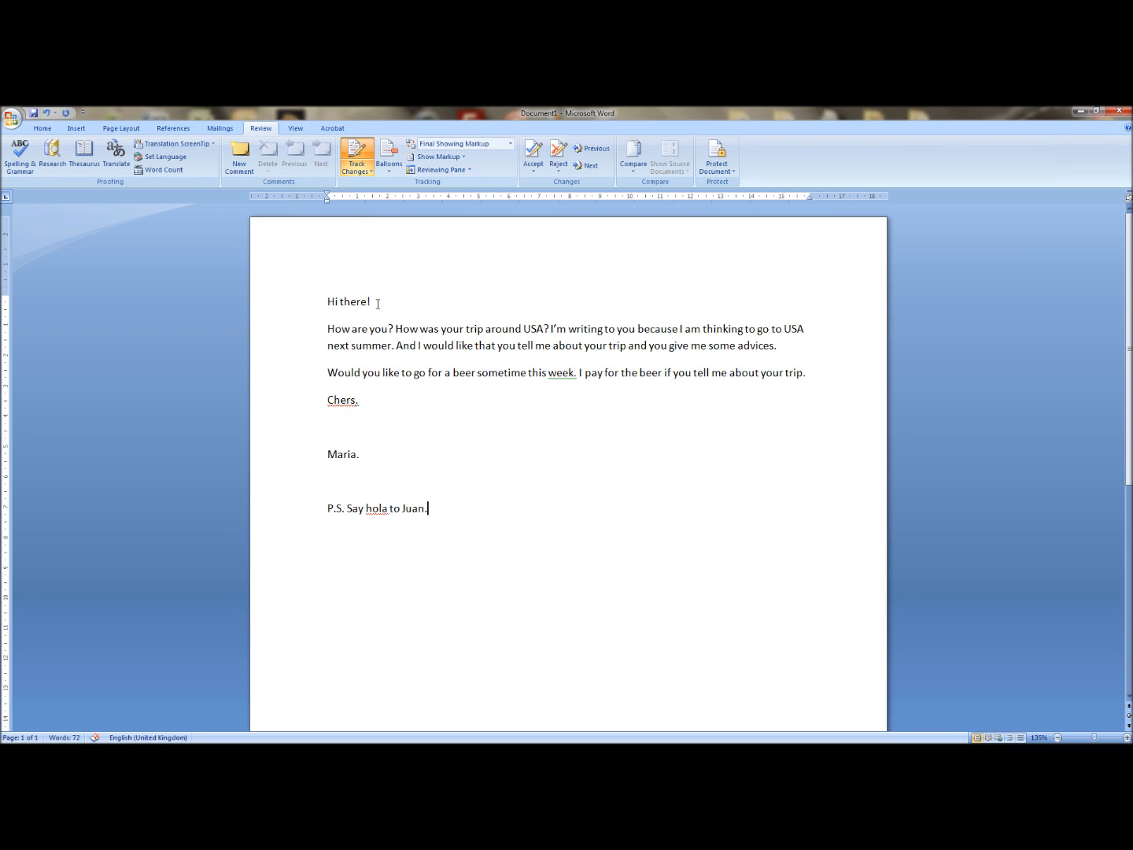
{"action": "left_click", "coordinate": [356, 157]}
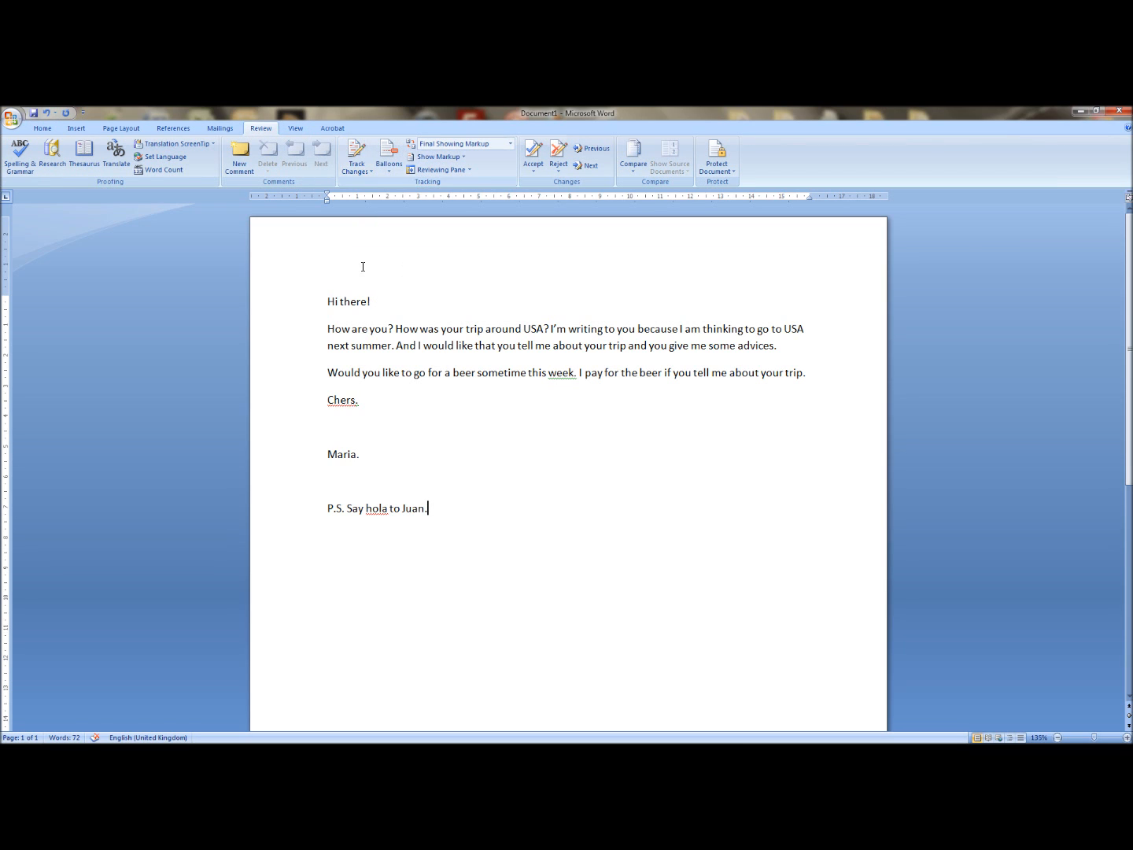
{"action": "left_click", "coordinate": [356, 154]}
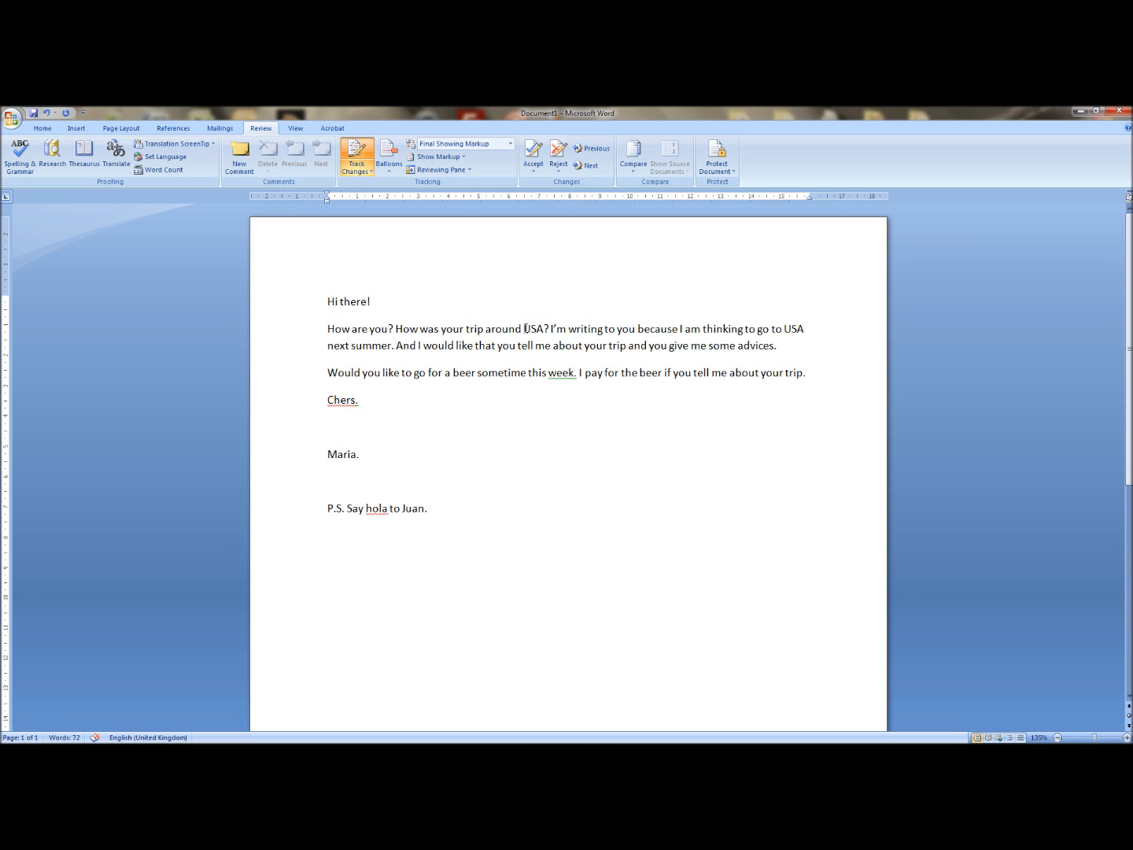
Insert "the" before "USA" in the trip question and replace "to go" with "of going" after "thinking"
{"action": "left_click", "coordinate": [525, 329]}
{"action": "type", "text": "the"}
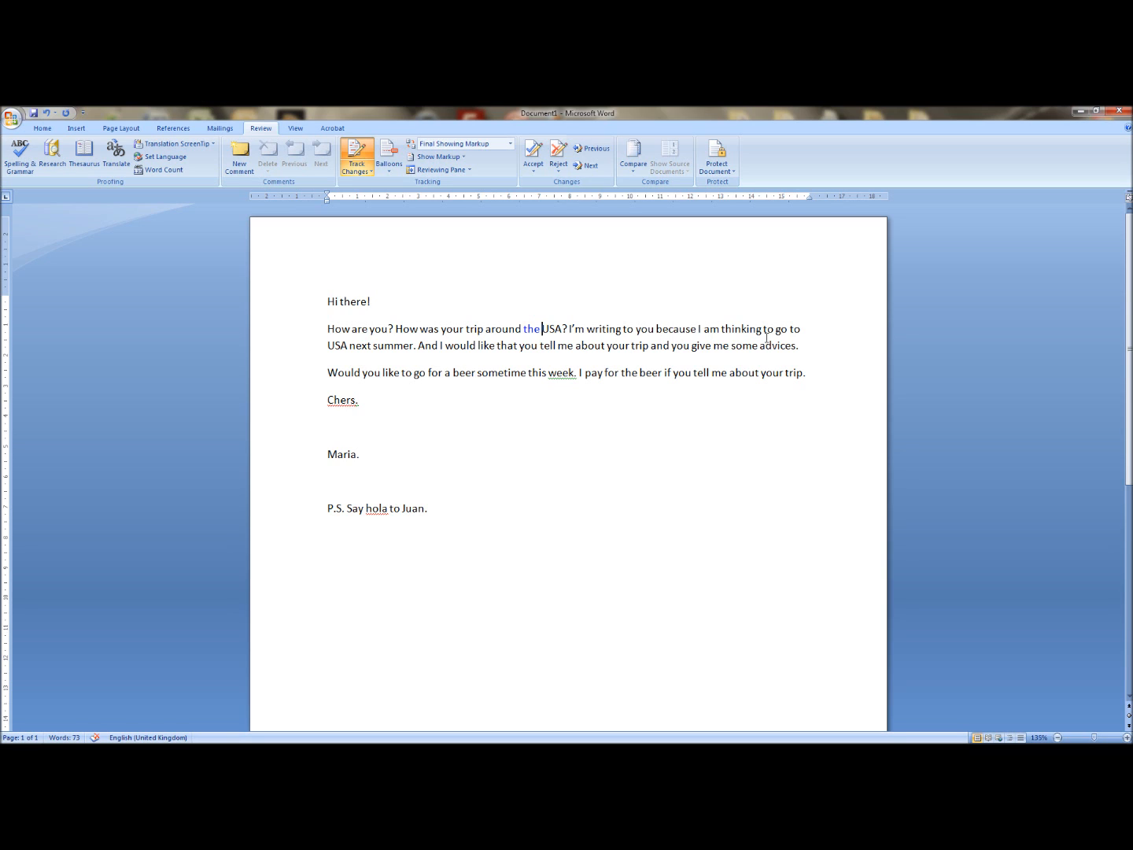
{"action": "left_click_drag", "start_coordinate": [765, 329], "coordinate": [790, 329]}
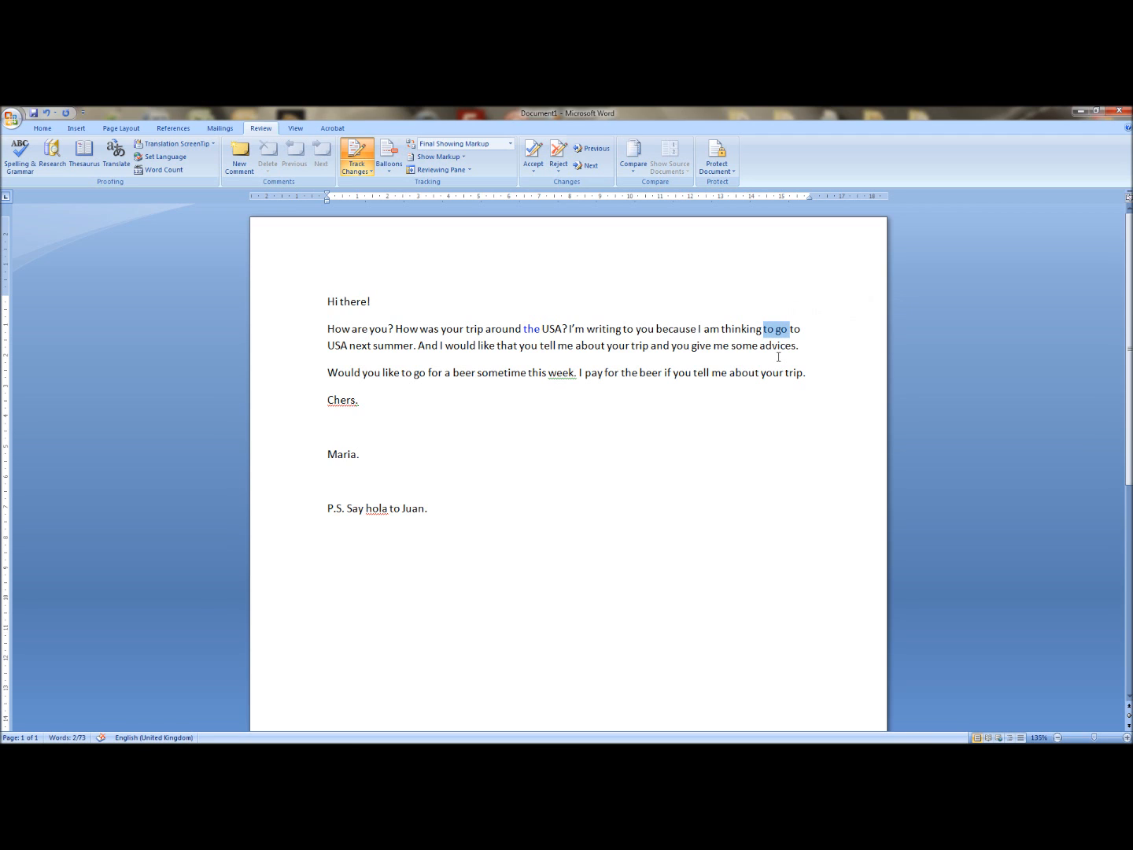
{"action": "key", "text": "Delete"}
{"action": "type", "text": "of goi"}
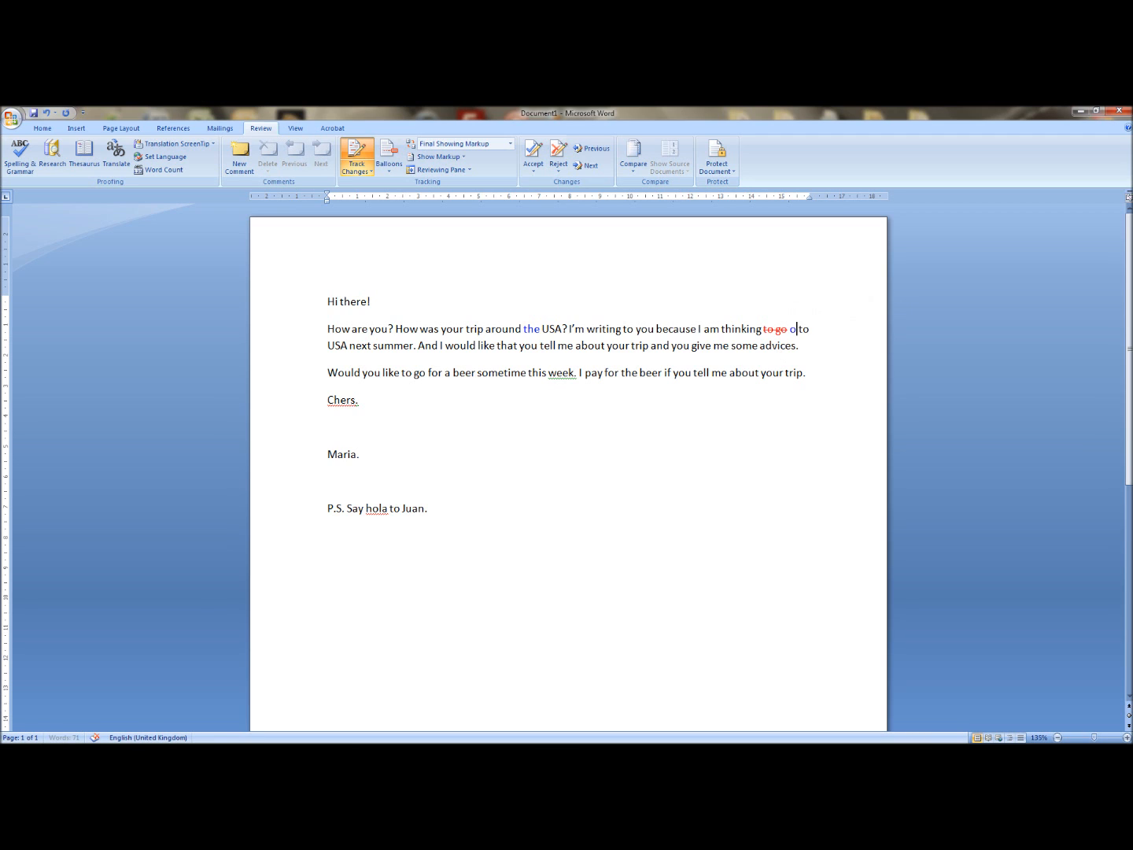
{"action": "type", "text": "ng"}
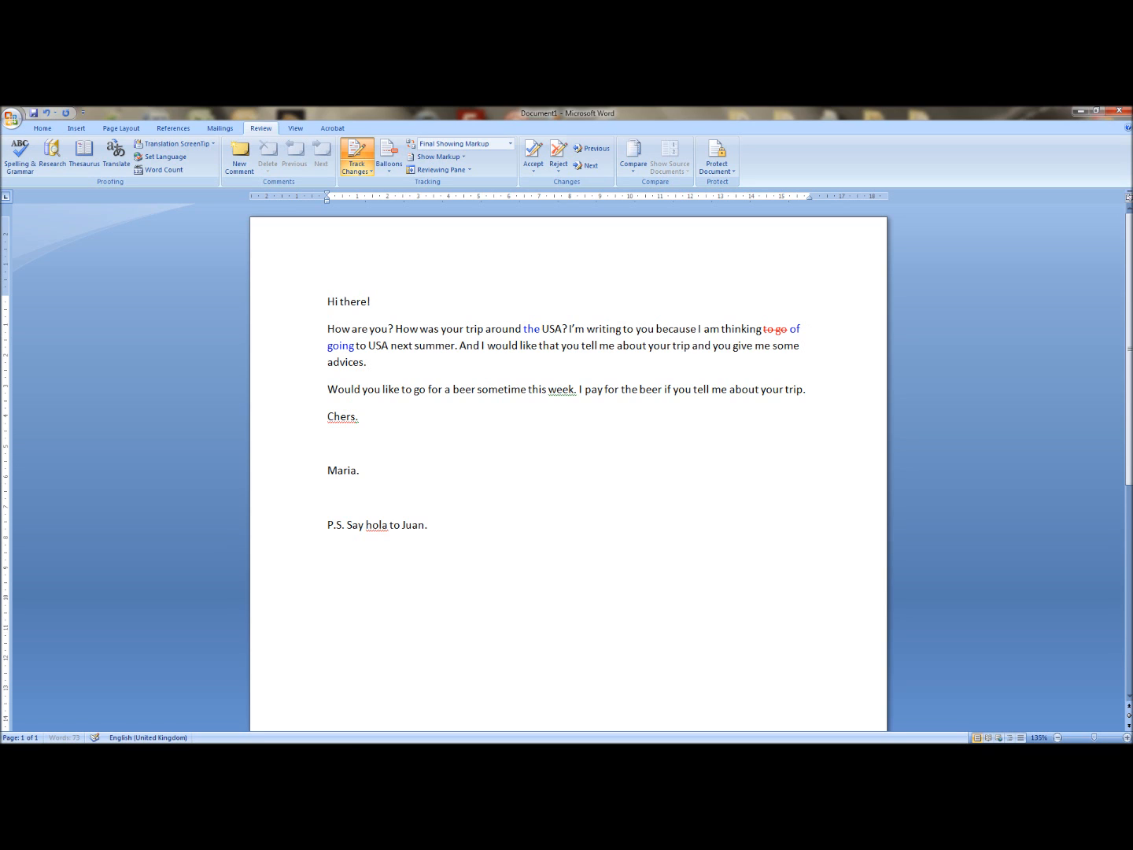
Insert "the" before "USA next summer" in the first paragraph
{"action": "key", "text": "Right"}
{"action": "key", "text": "Right"}
{"action": "key", "text": "Right"}
{"action": "type", "text": "the"}
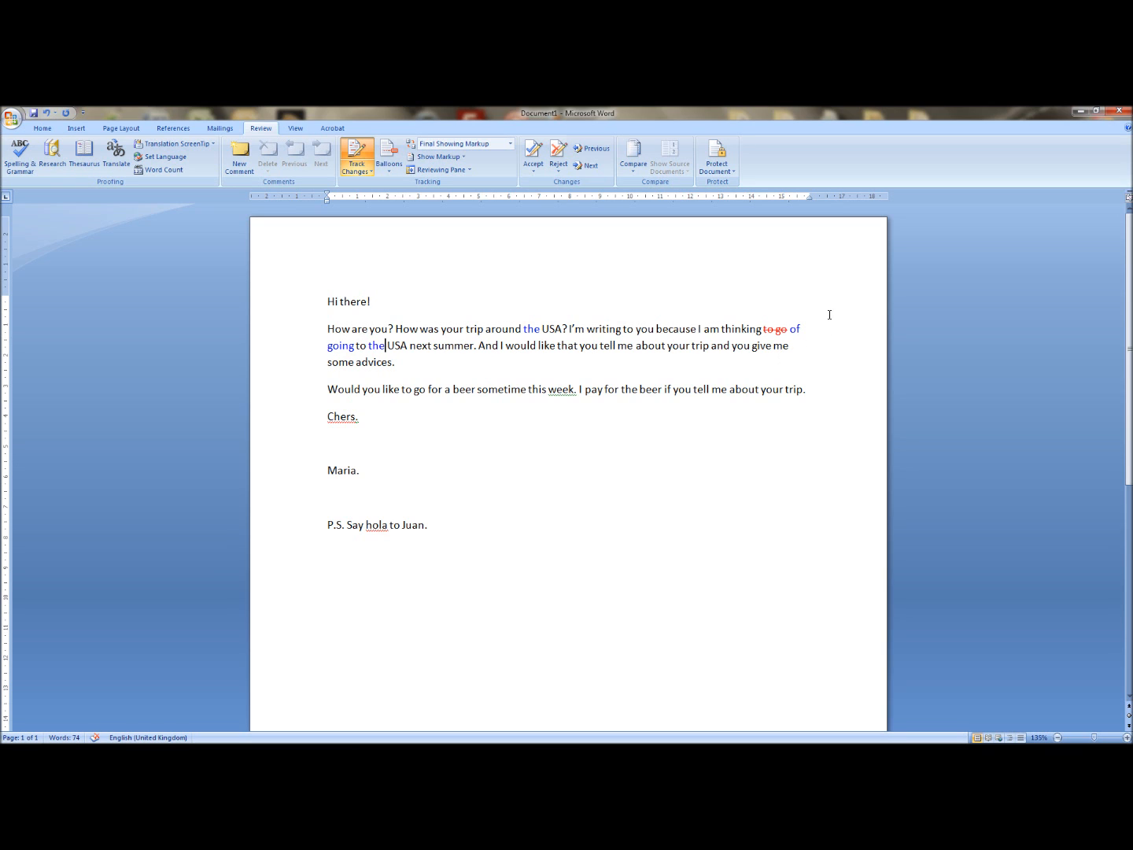
Correct the request sentence to read "I would like you to tell me about your trip and to give me some advice"
{"action": "double_click", "coordinate": [580, 354]}
{"action": "key", "text": "Delete"}
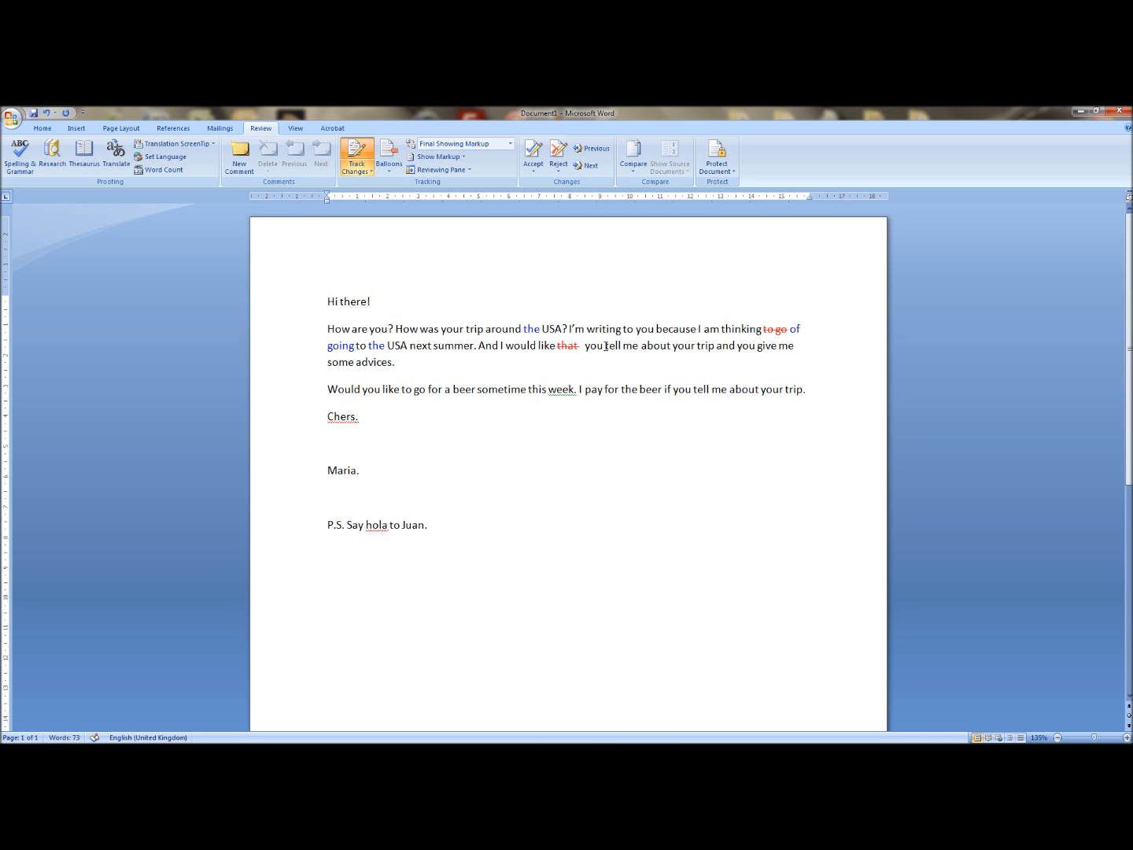
{"action": "type", "text": "to"}
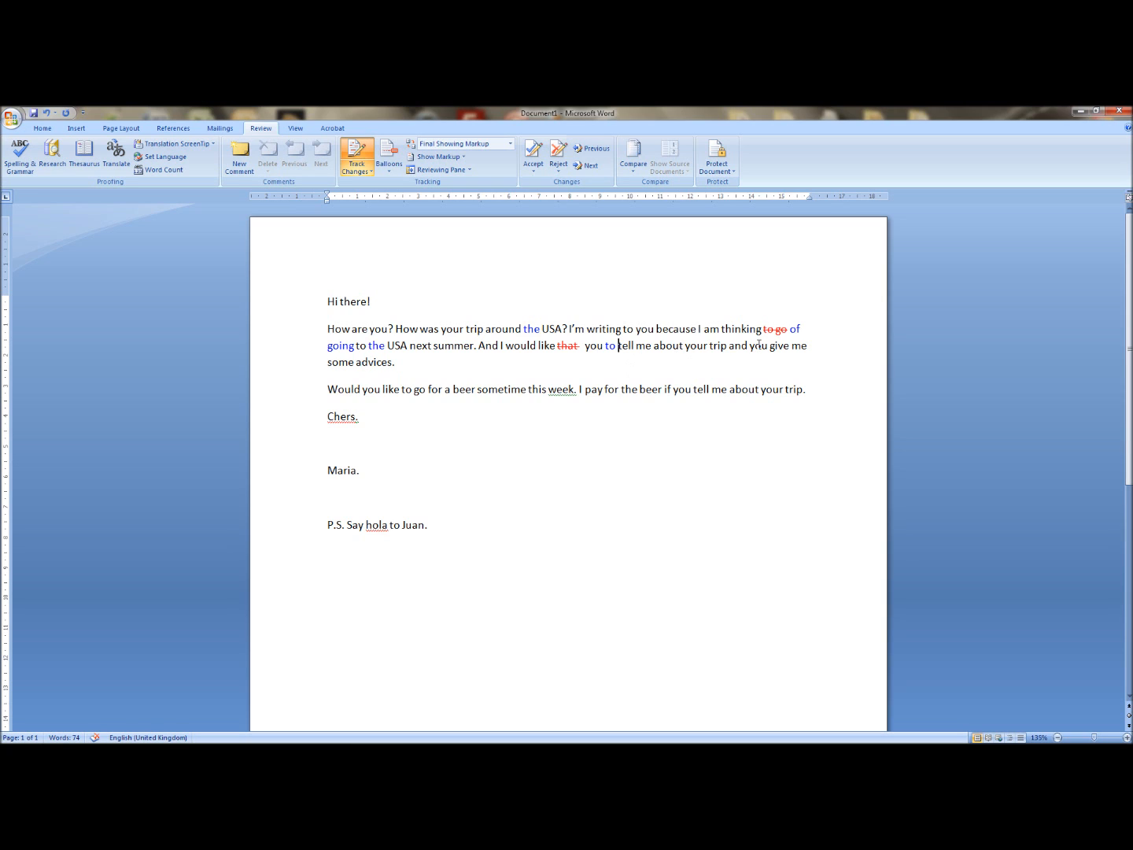
{"action": "double_click", "coordinate": [757, 346]}
{"action": "type", "text": "to"}
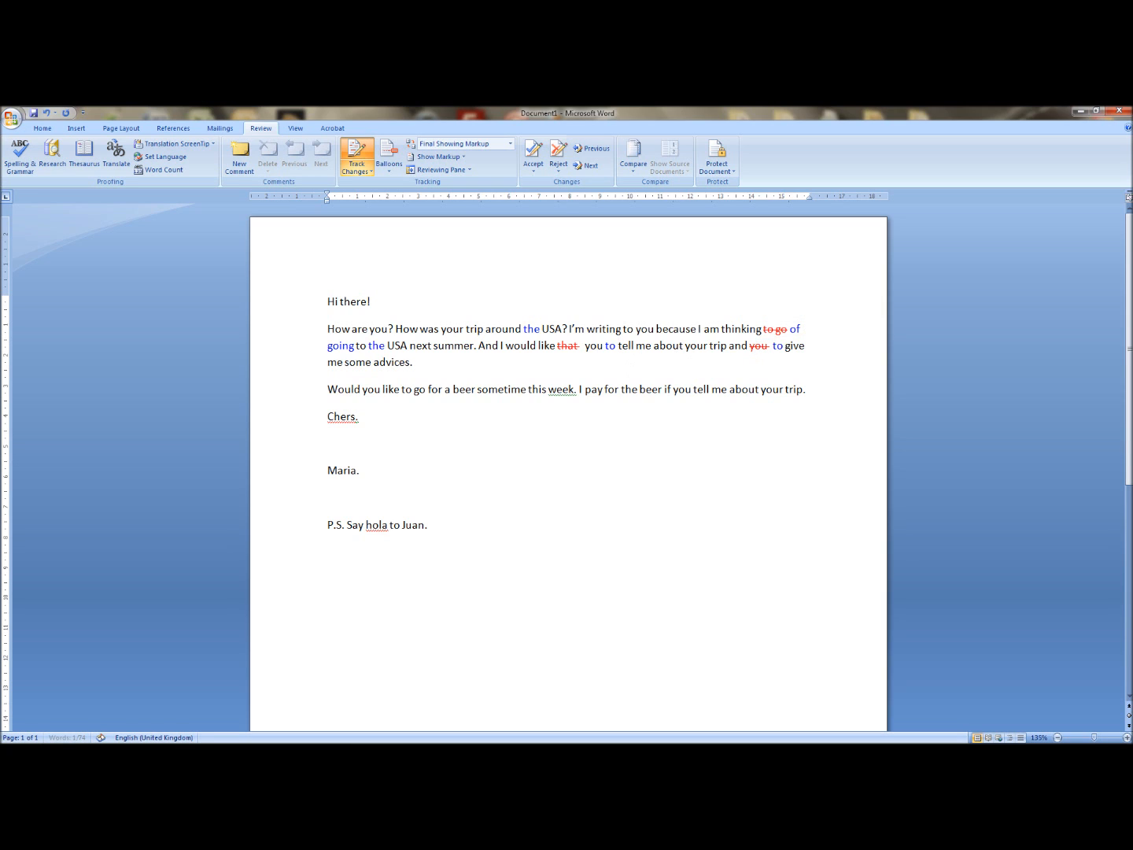
{"action": "double_click", "coordinate": [386, 362]}
{"action": "type", "text": "advice"}
Replace the full stop after "this week" with a question mark and change "I pay" to "I'll pay"
{"action": "left_click", "coordinate": [576, 390]}
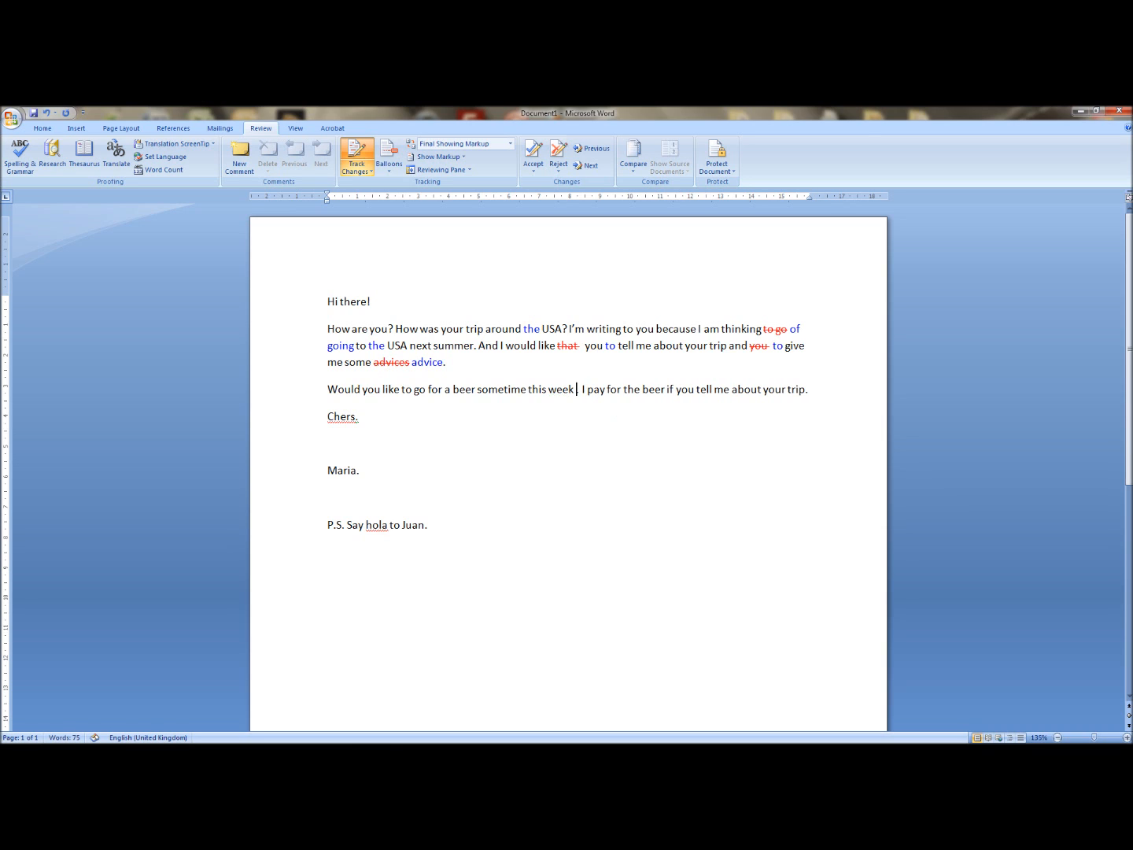
{"action": "key", "text": "BackSpace"}
{"action": "key", "text": "Delete"}
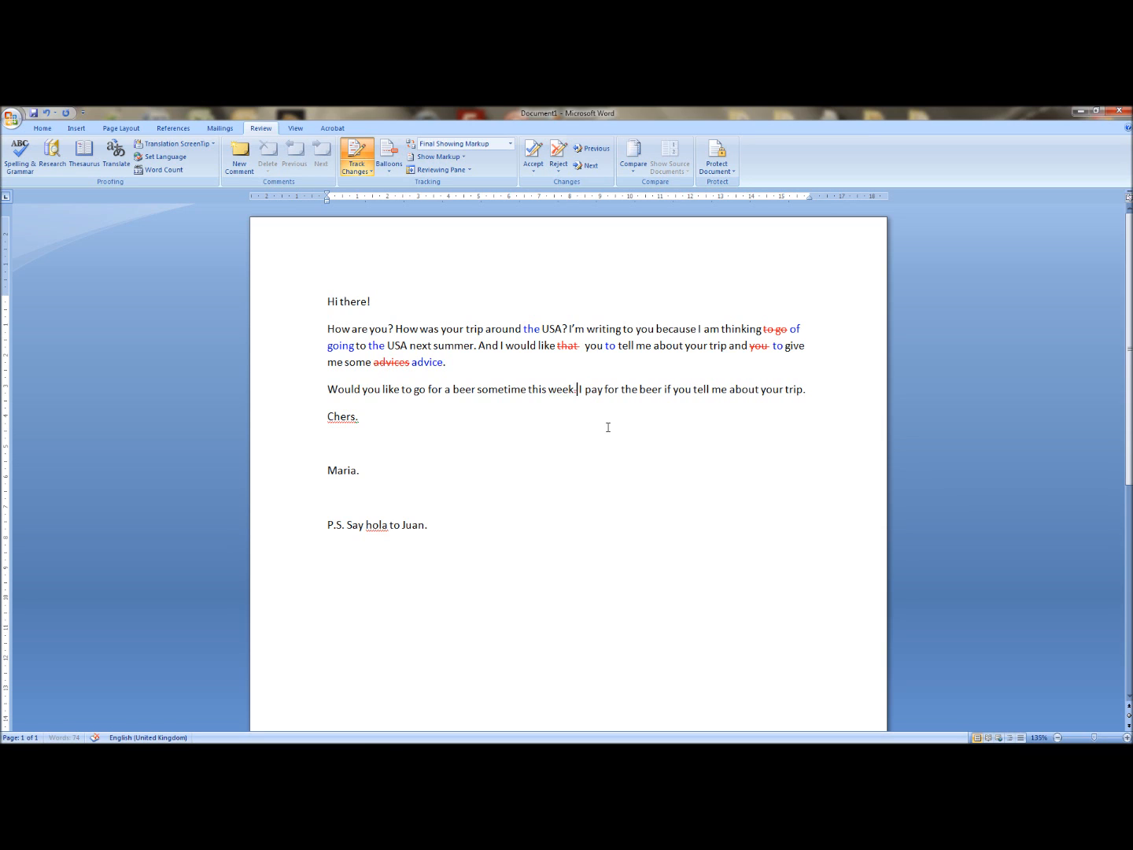
{"action": "type", "text": "?"}
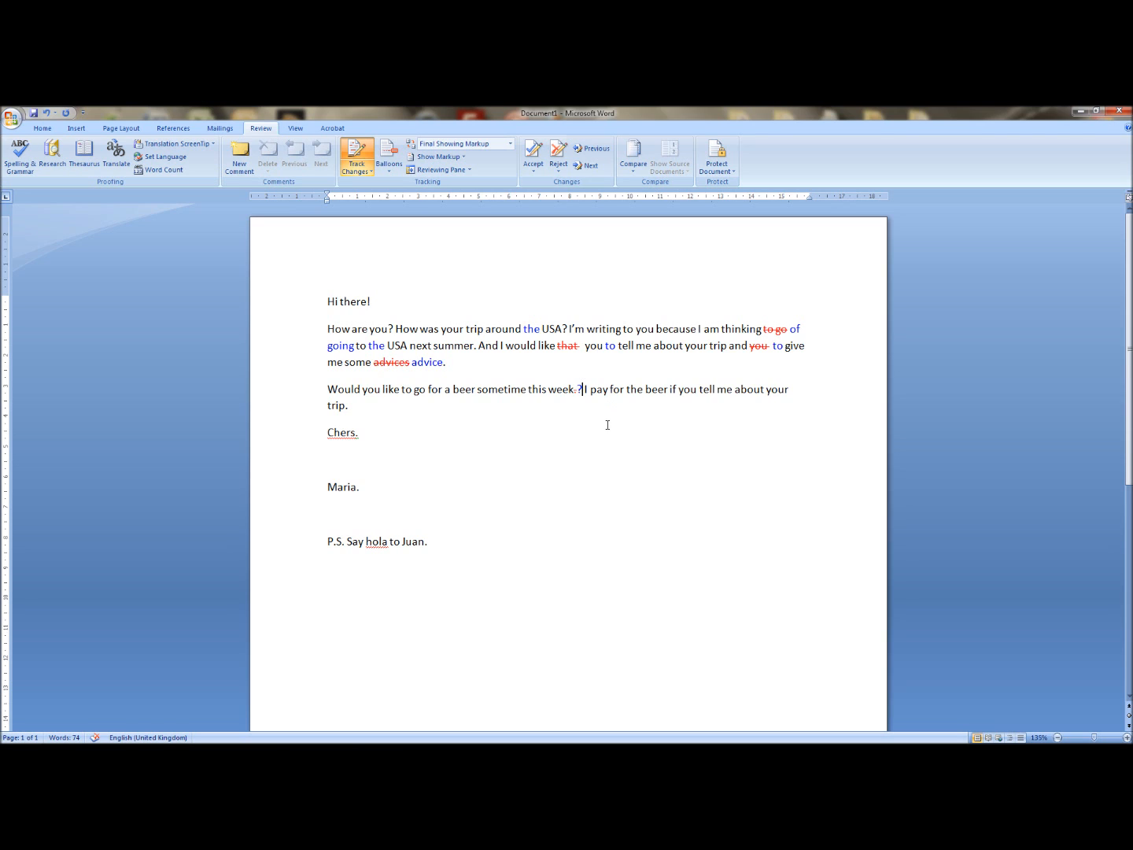
{"action": "key", "text": "Right"}
{"action": "key", "text": "Right"}
{"action": "type", "text": "'ll"}
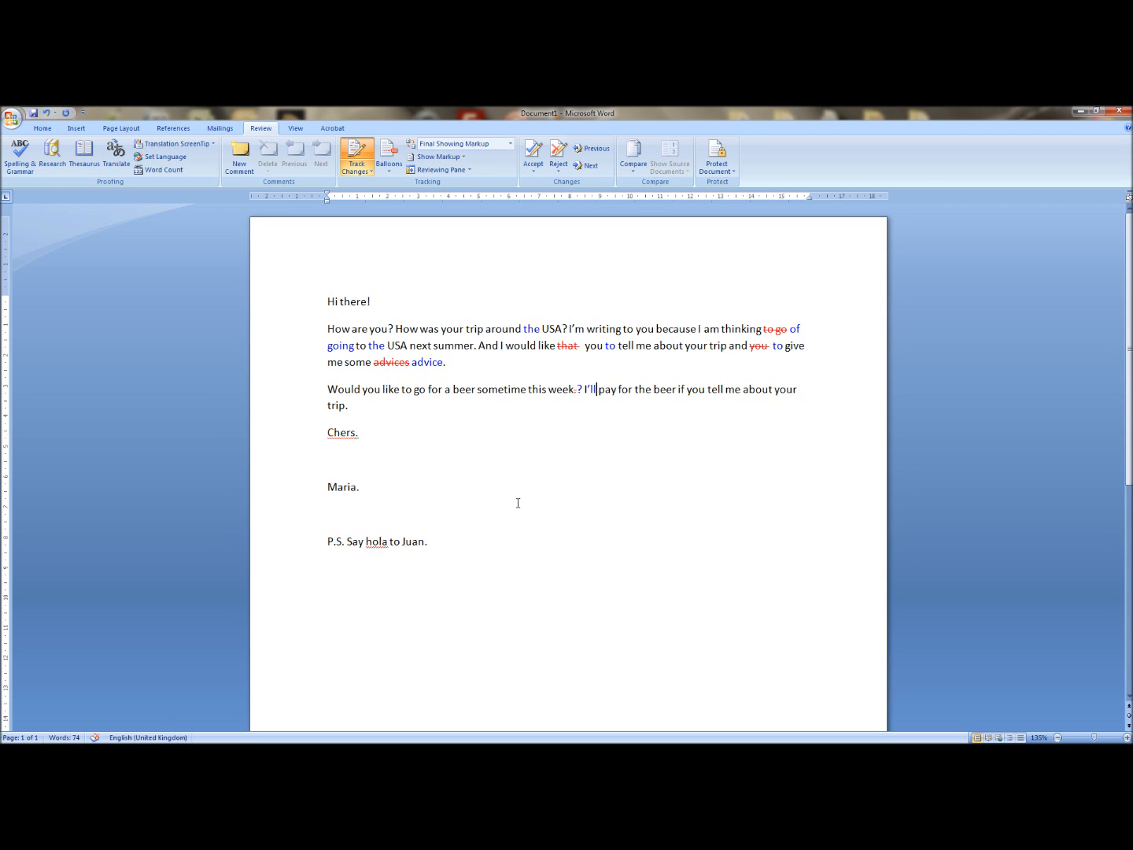
Correct the misspelled closing "Chers" to "Cheers" and italicise "hola" in the postscript
{"action": "right_click", "coordinate": [340, 433]}
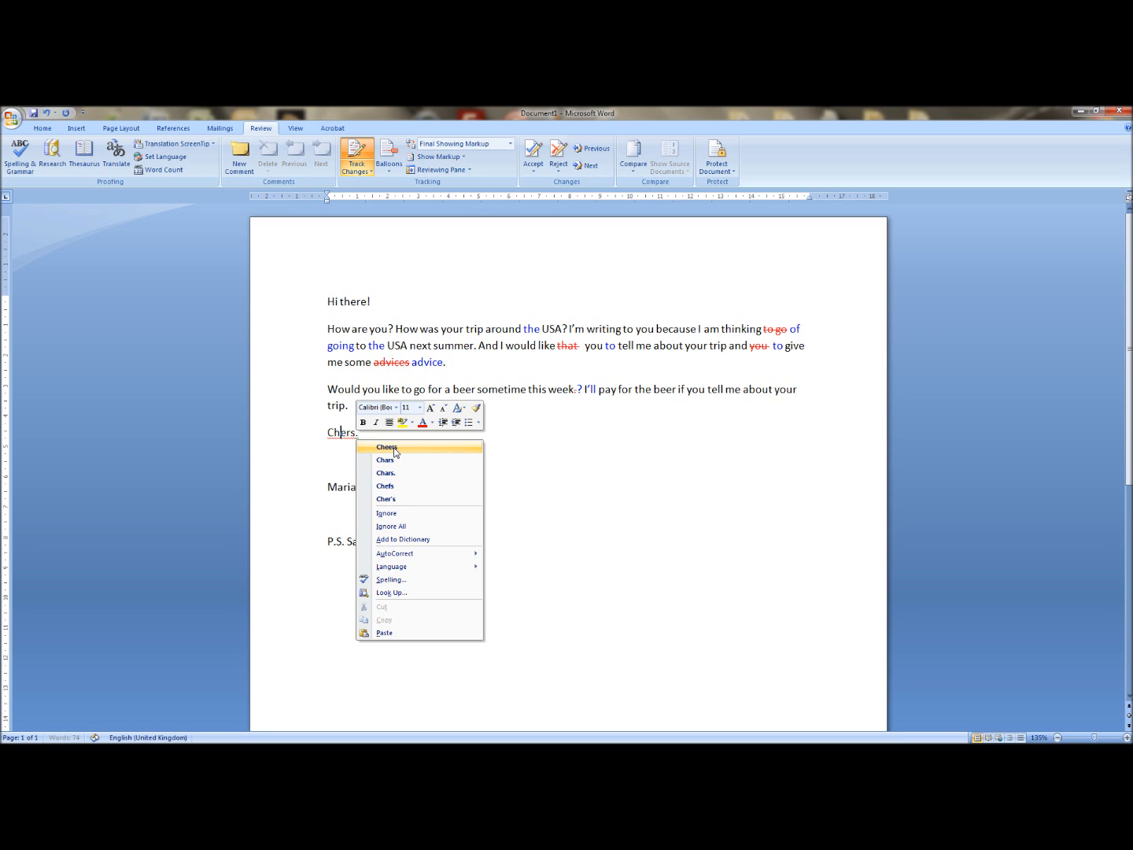
{"action": "left_click", "coordinate": [394, 447]}
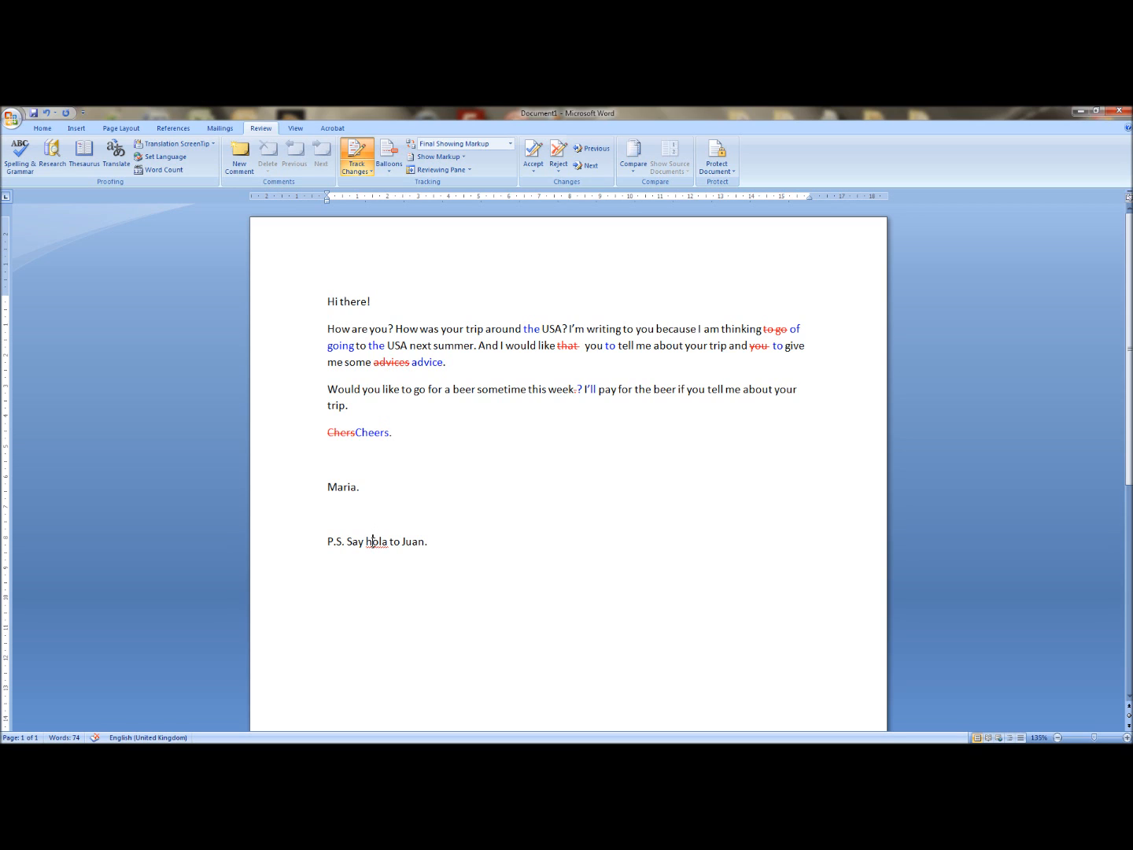
{"action": "double_click", "coordinate": [375, 542]}
{"action": "left_click", "coordinate": [42, 128]}
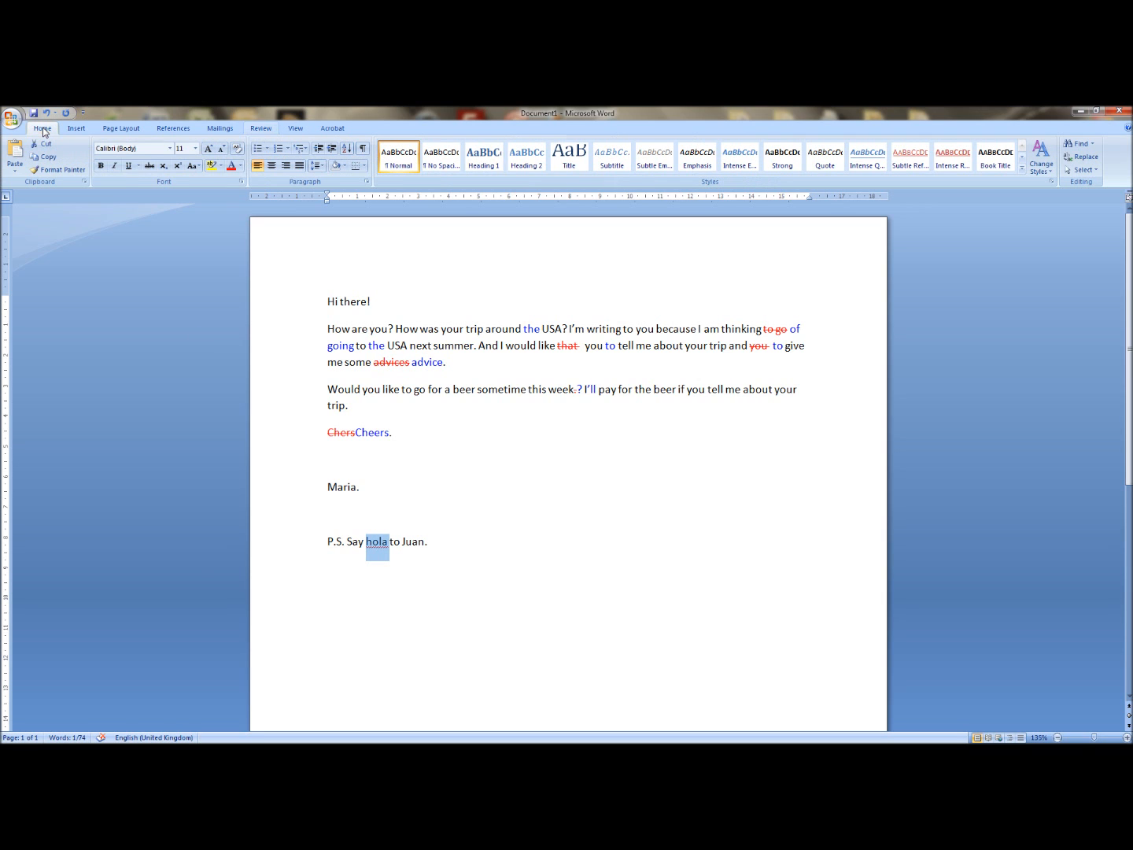
{"action": "left_click", "coordinate": [114, 166]}
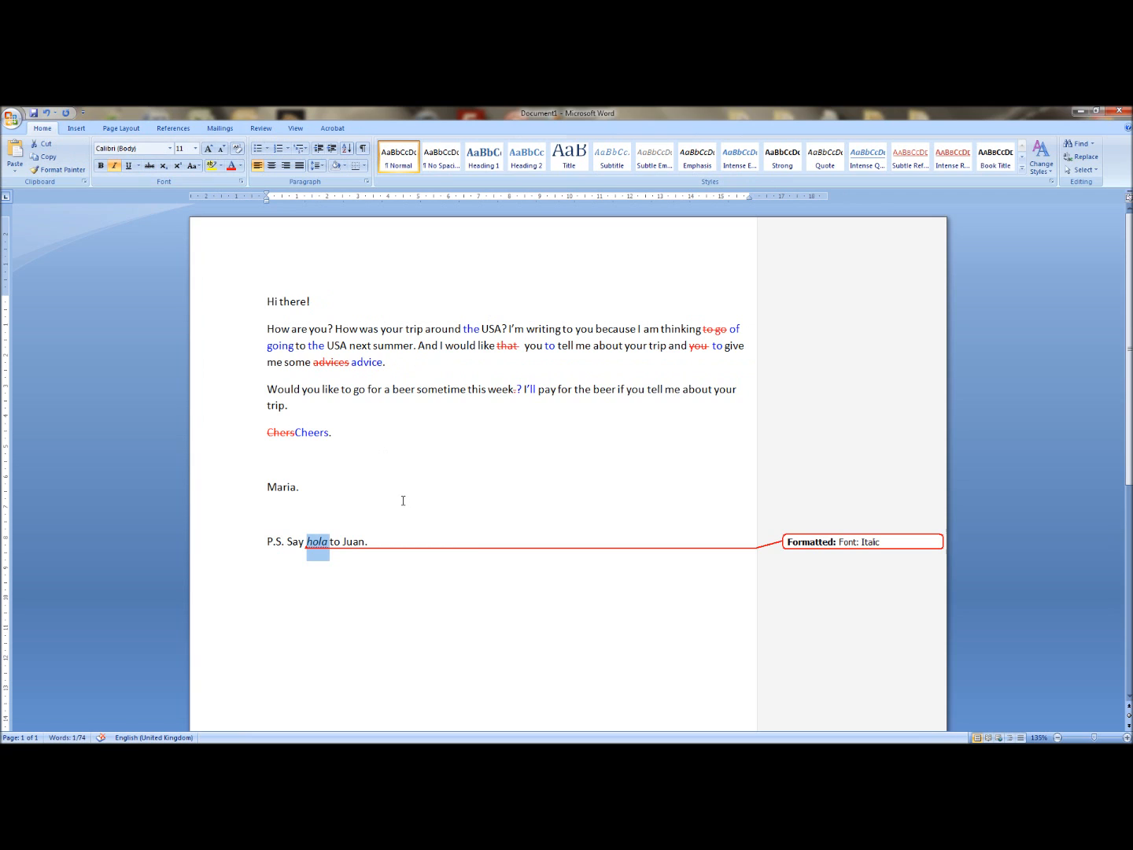
Hide and show again the formatting markup, and do the same with the insertions and deletions markup
{"action": "mouse_move", "coordinate": [849, 554]}
{"action": "left_click", "coordinate": [260, 129]}
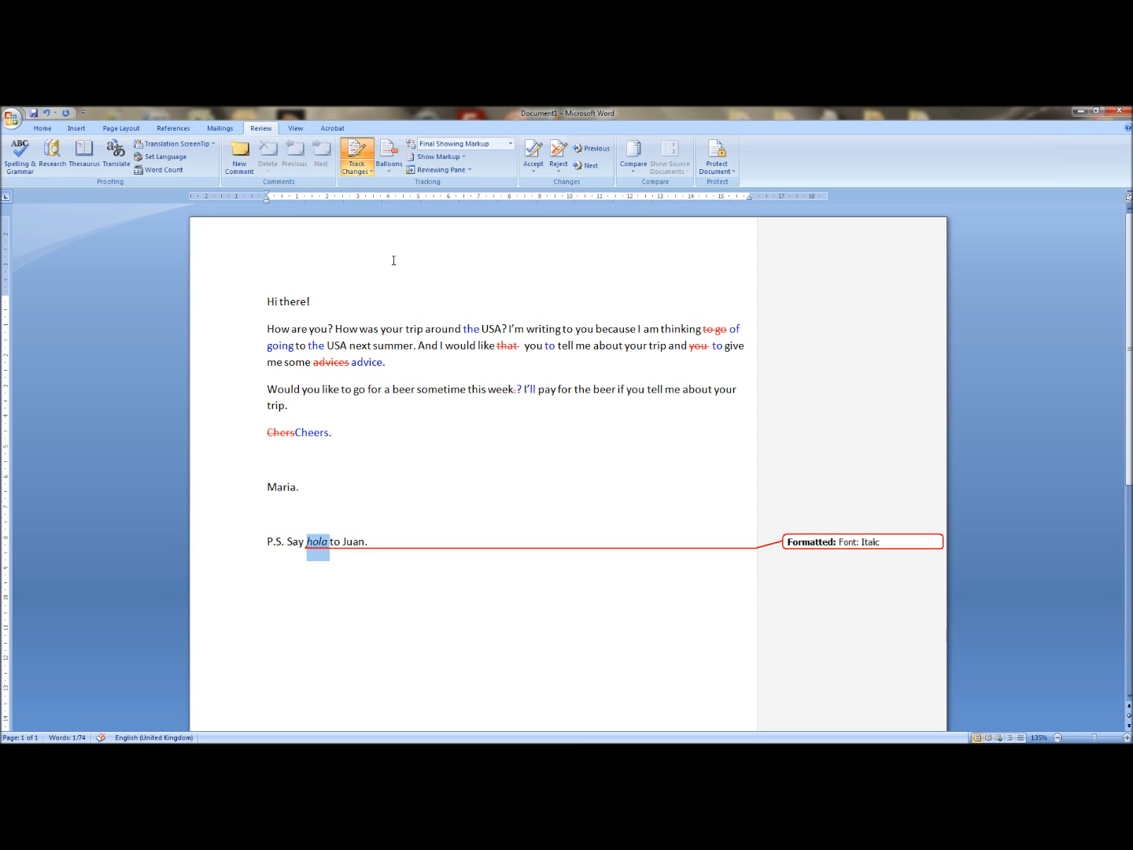
{"action": "left_click", "coordinate": [464, 159]}
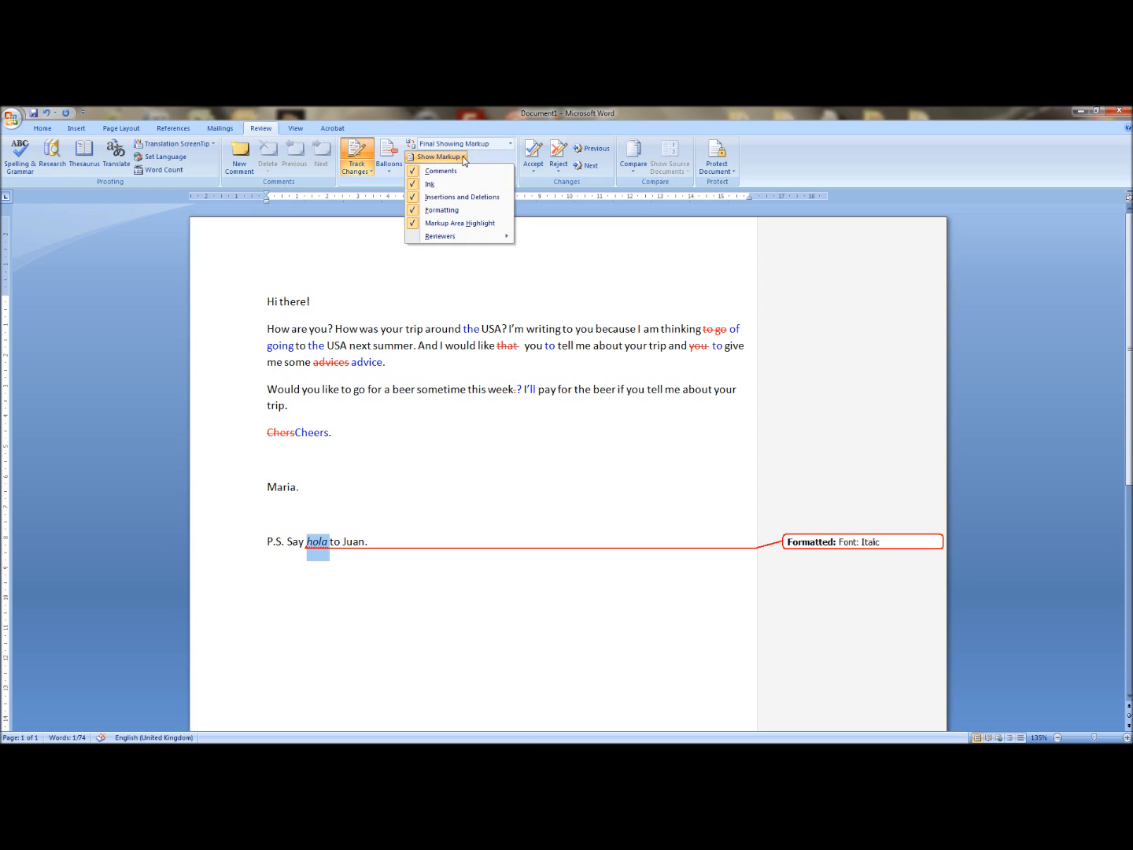
{"action": "left_click", "coordinate": [454, 211]}
{"action": "left_click", "coordinate": [463, 159]}
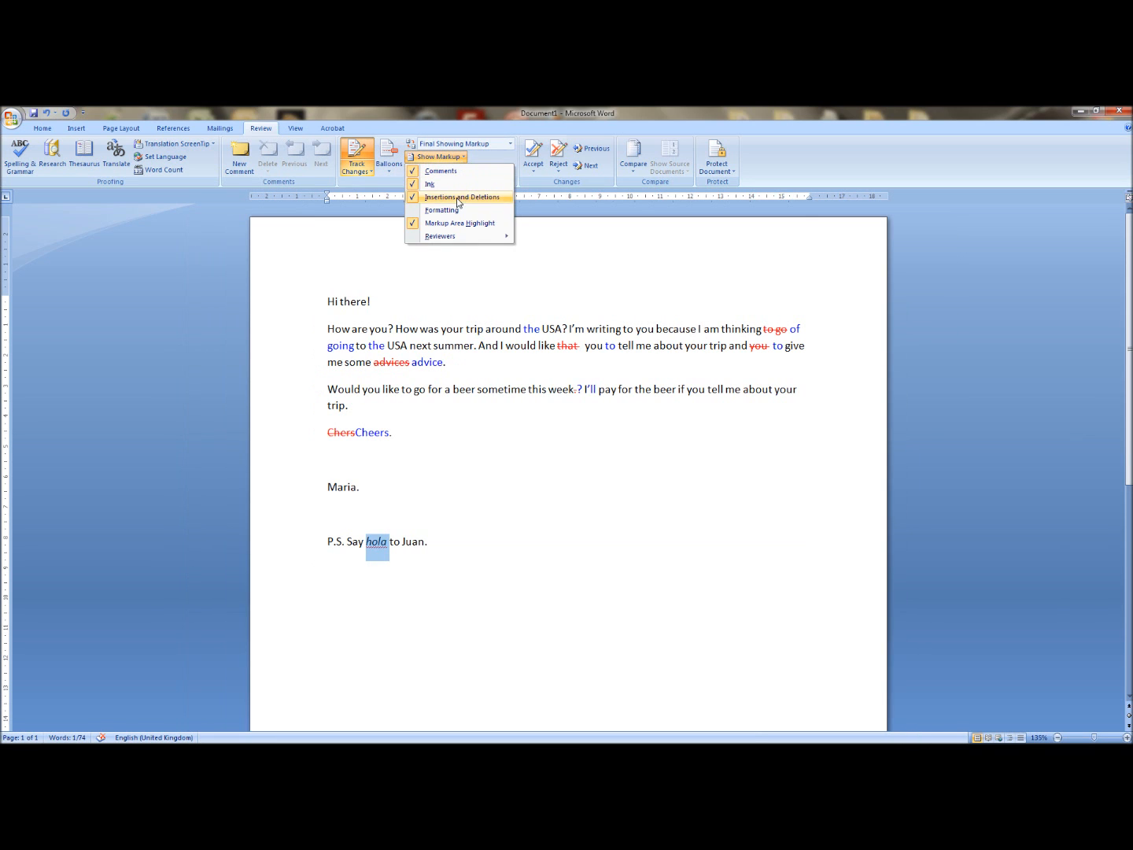
{"action": "left_click", "coordinate": [455, 211]}
{"action": "left_click", "coordinate": [461, 158]}
{"action": "left_click", "coordinate": [461, 193]}
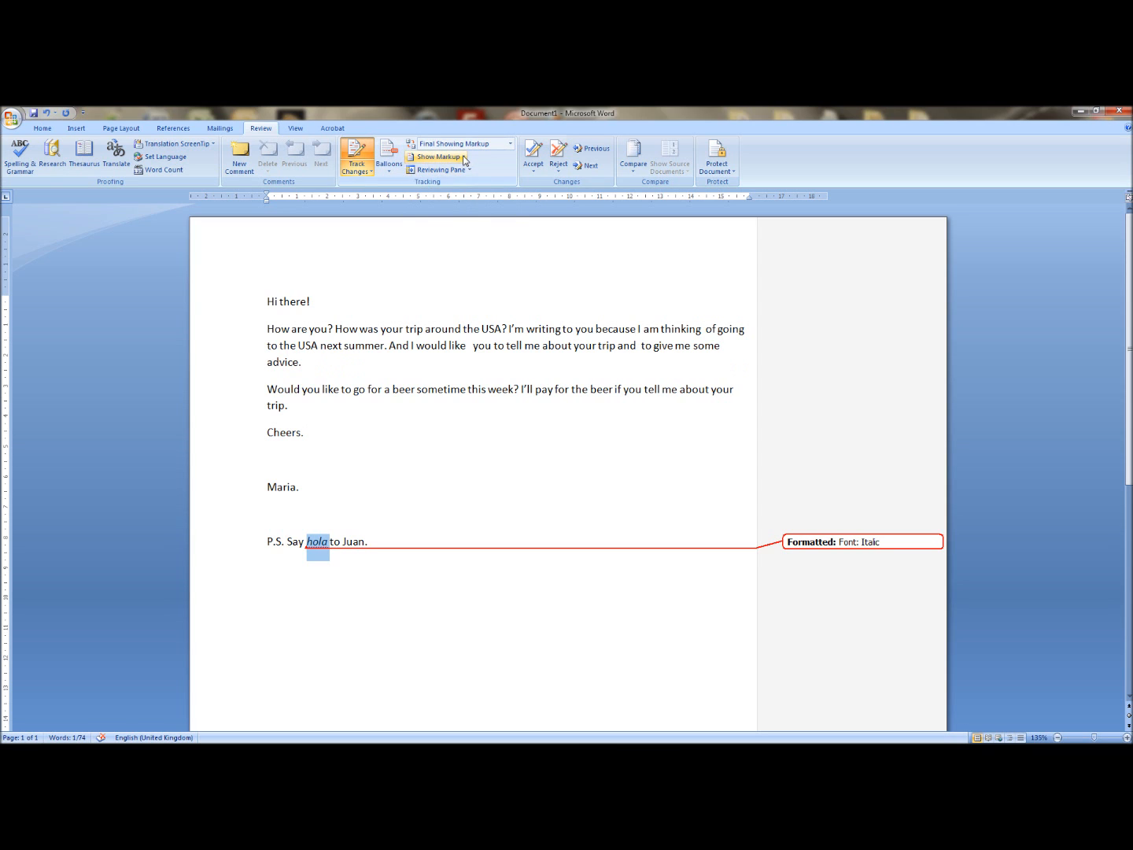
{"action": "left_click", "coordinate": [461, 158]}
{"action": "left_click", "coordinate": [461, 195]}
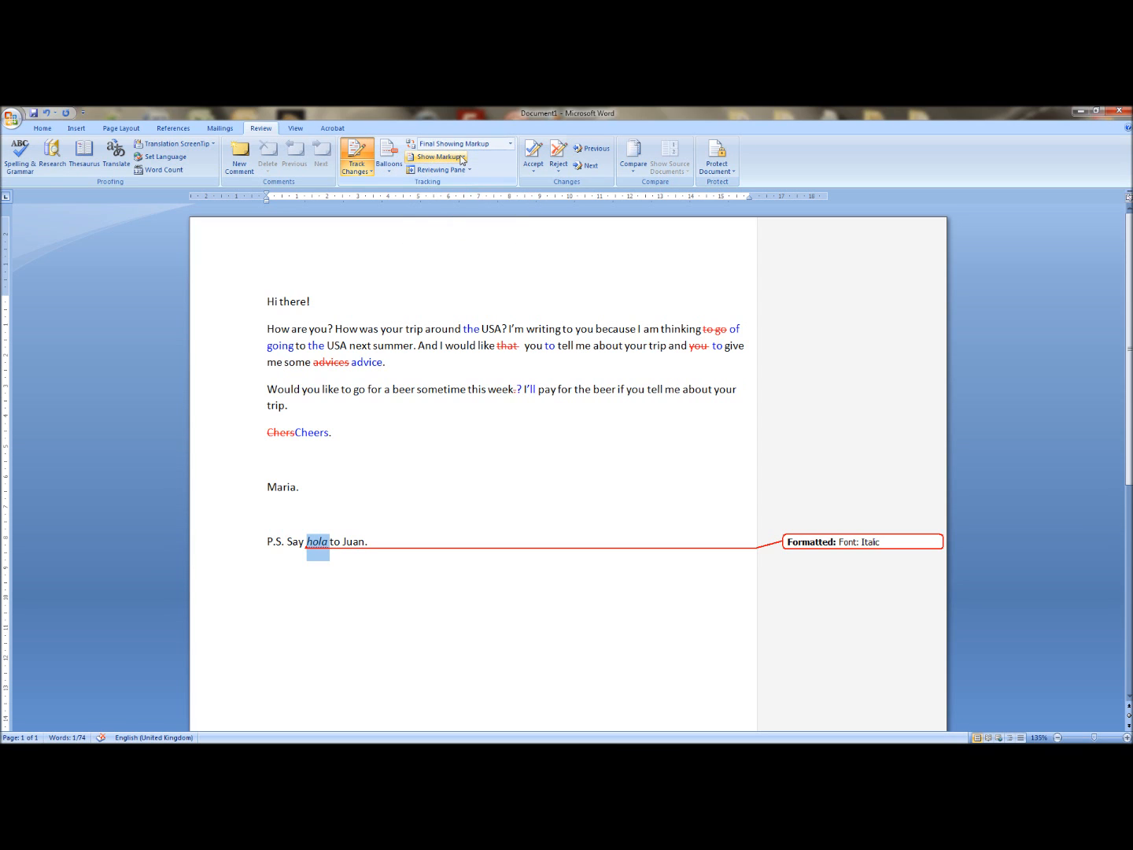
{"action": "left_click", "coordinate": [461, 158]}
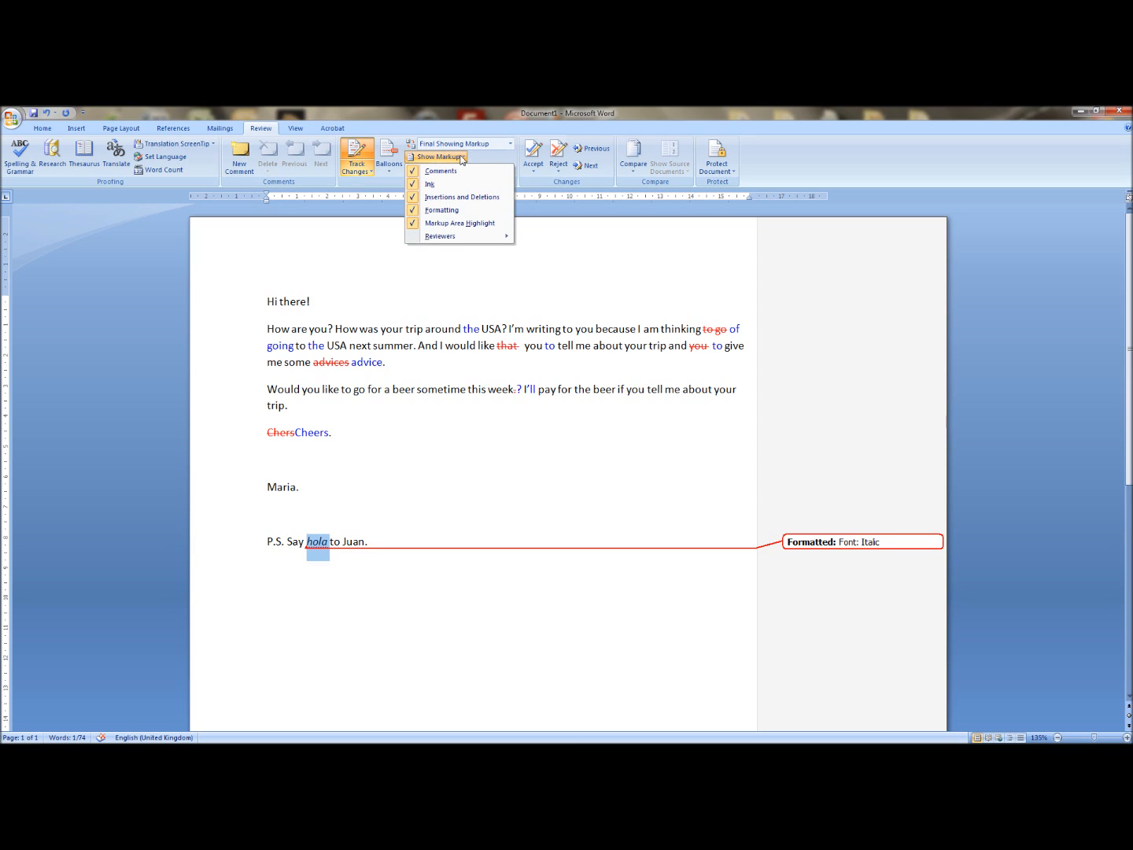
{"action": "left_click", "coordinate": [461, 158]}
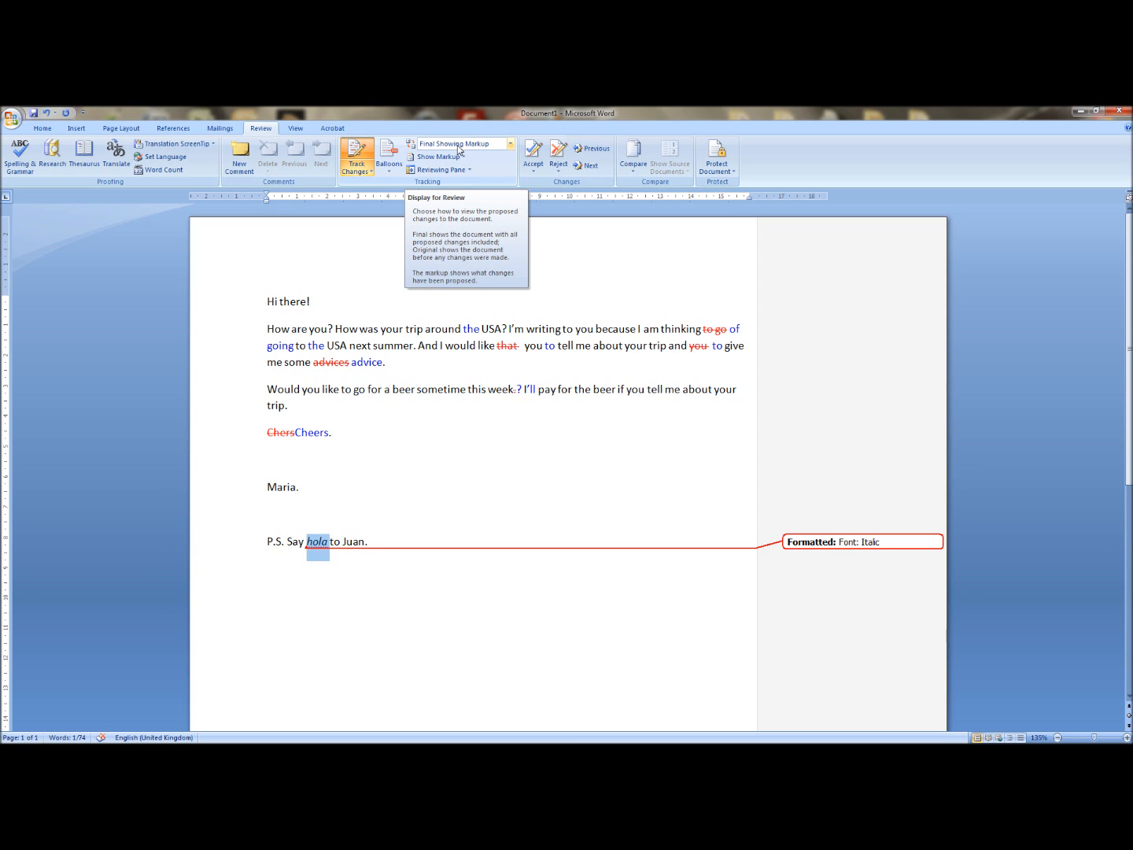
Compare the letter in the Original and Final review displays, returning to Final Showing Markup, and deselect the text
{"action": "left_click", "coordinate": [511, 145]}
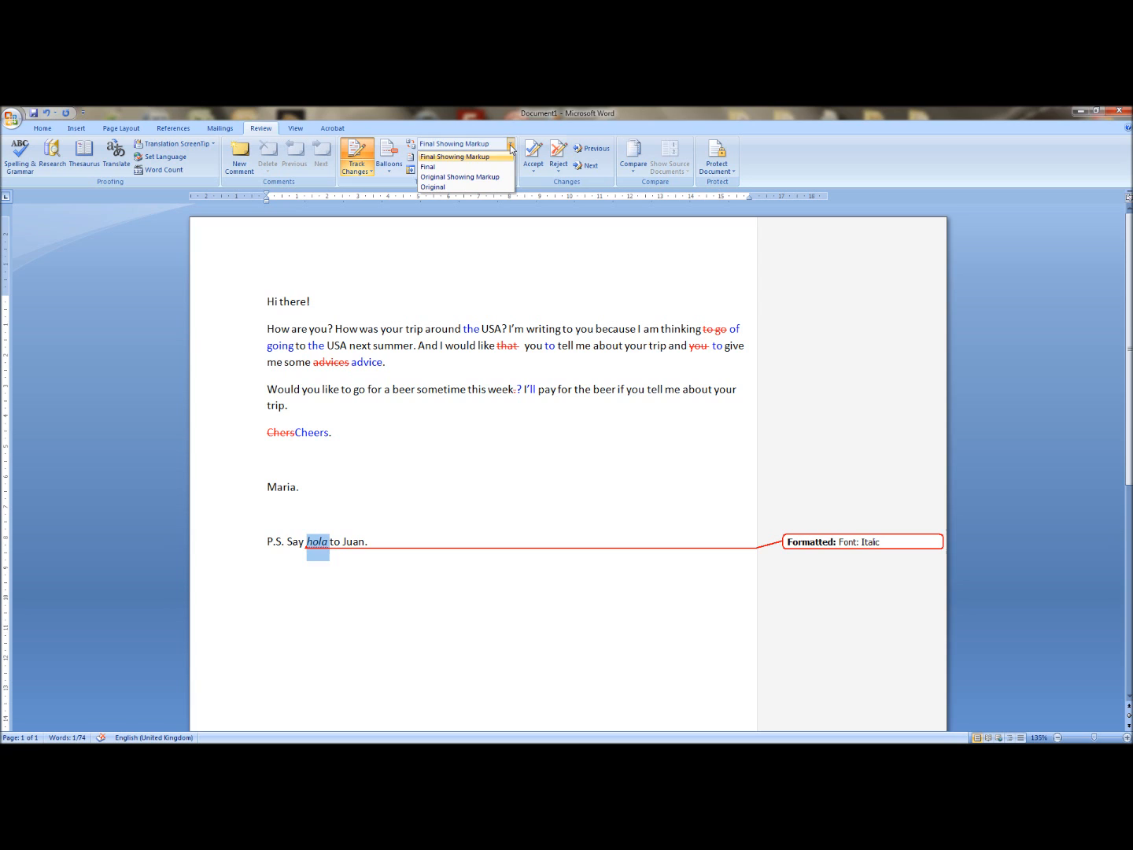
{"action": "left_click", "coordinate": [484, 188]}
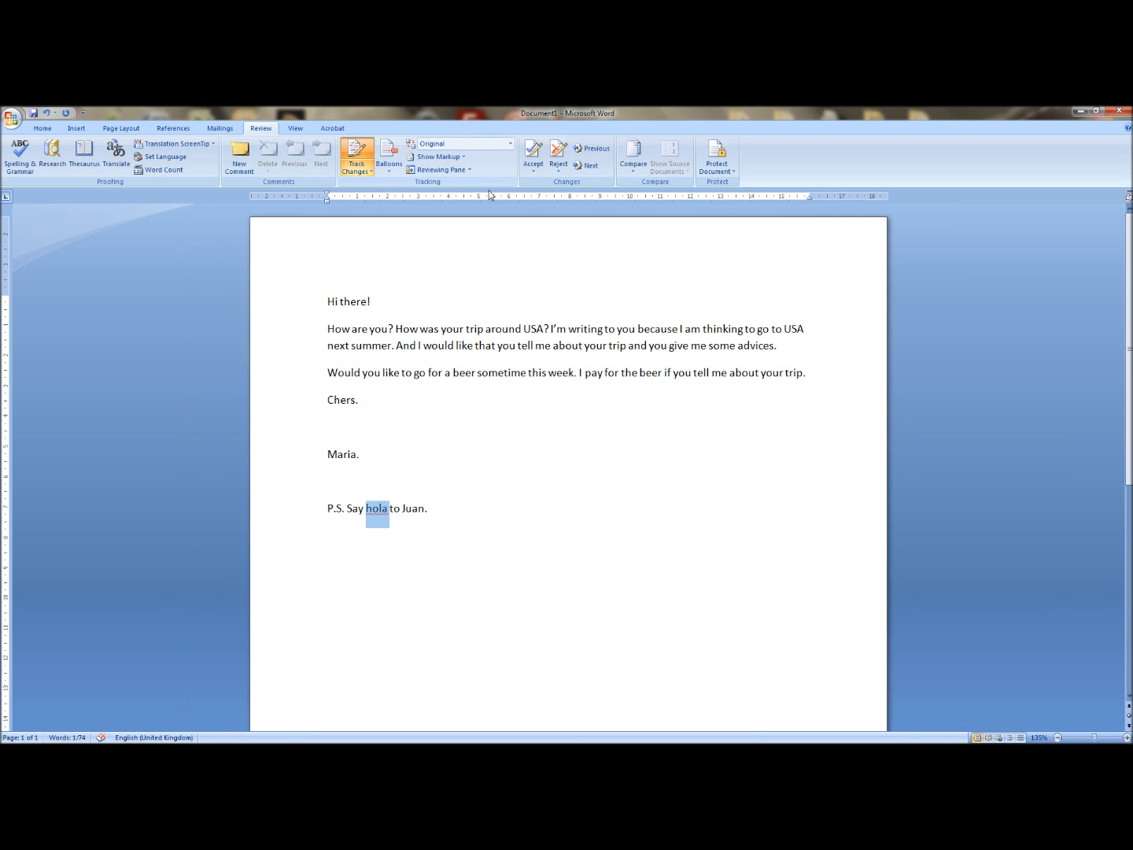
{"action": "left_click", "coordinate": [509, 145]}
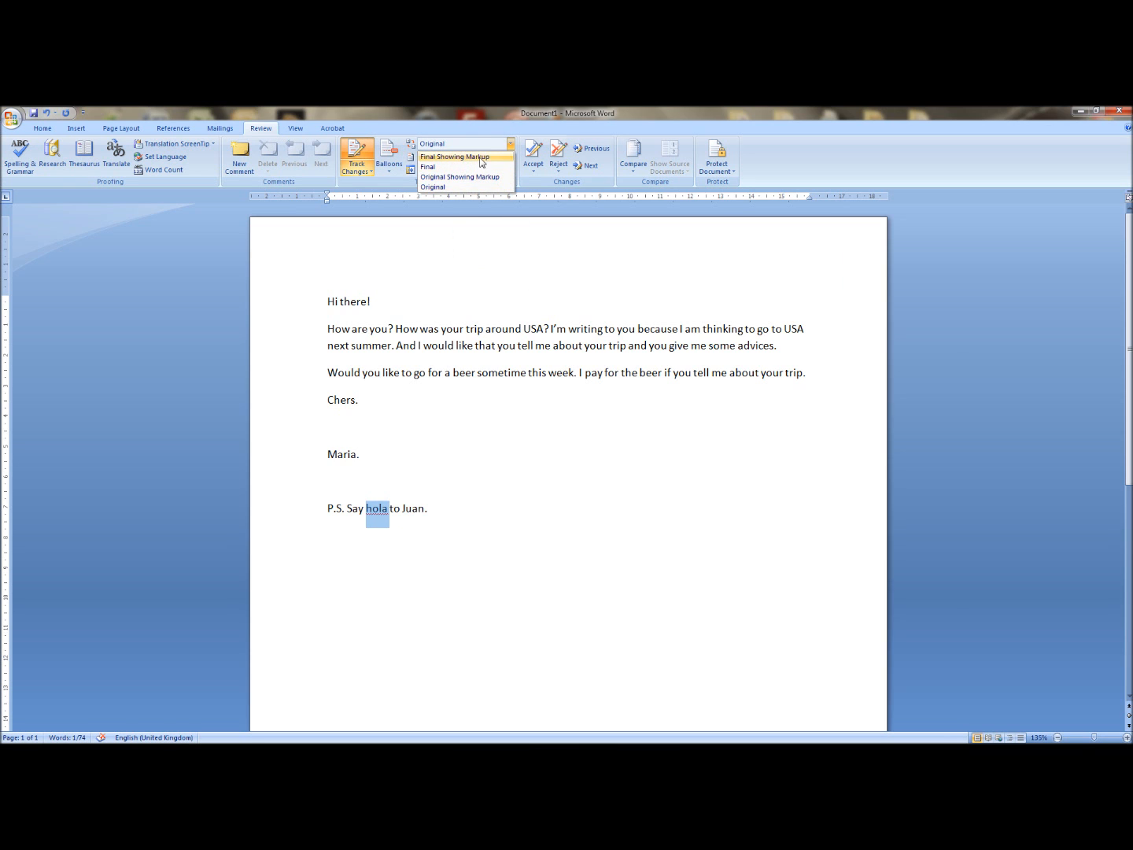
{"action": "left_click", "coordinate": [481, 158]}
{"action": "left_click", "coordinate": [487, 144]}
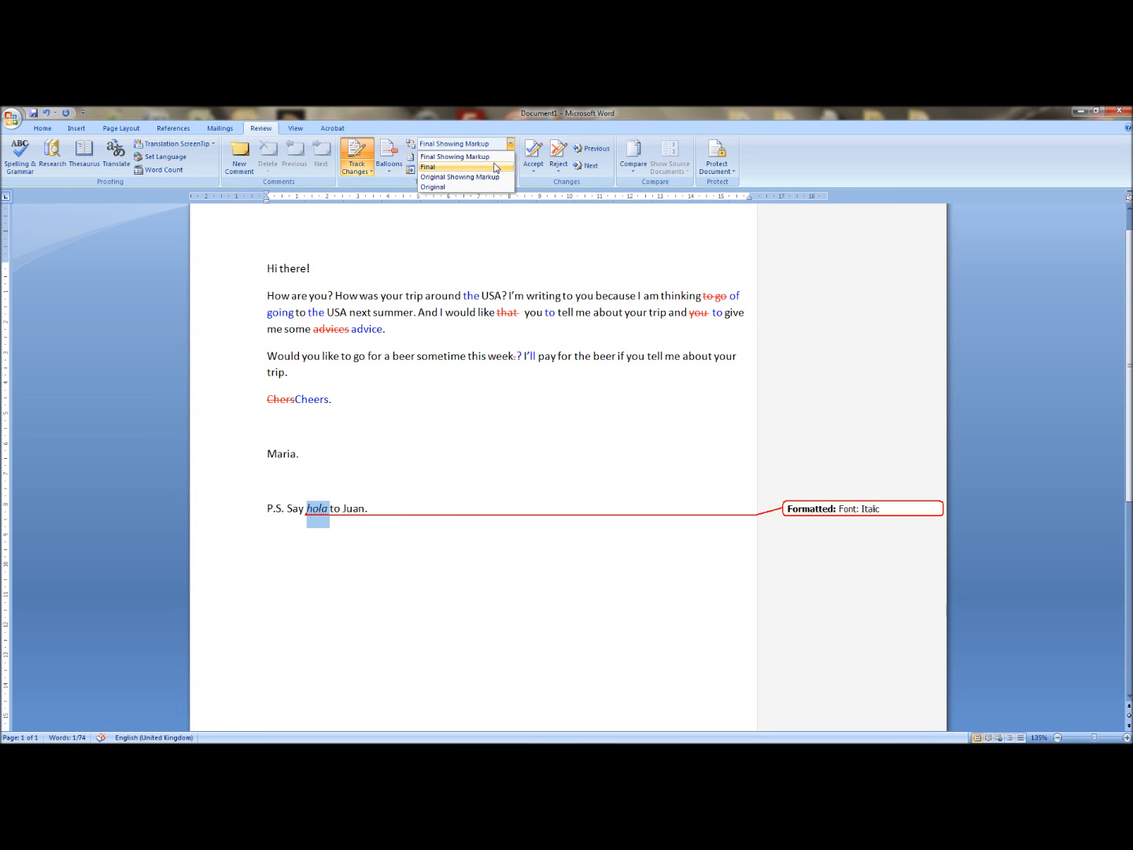
{"action": "left_click", "coordinate": [496, 166]}
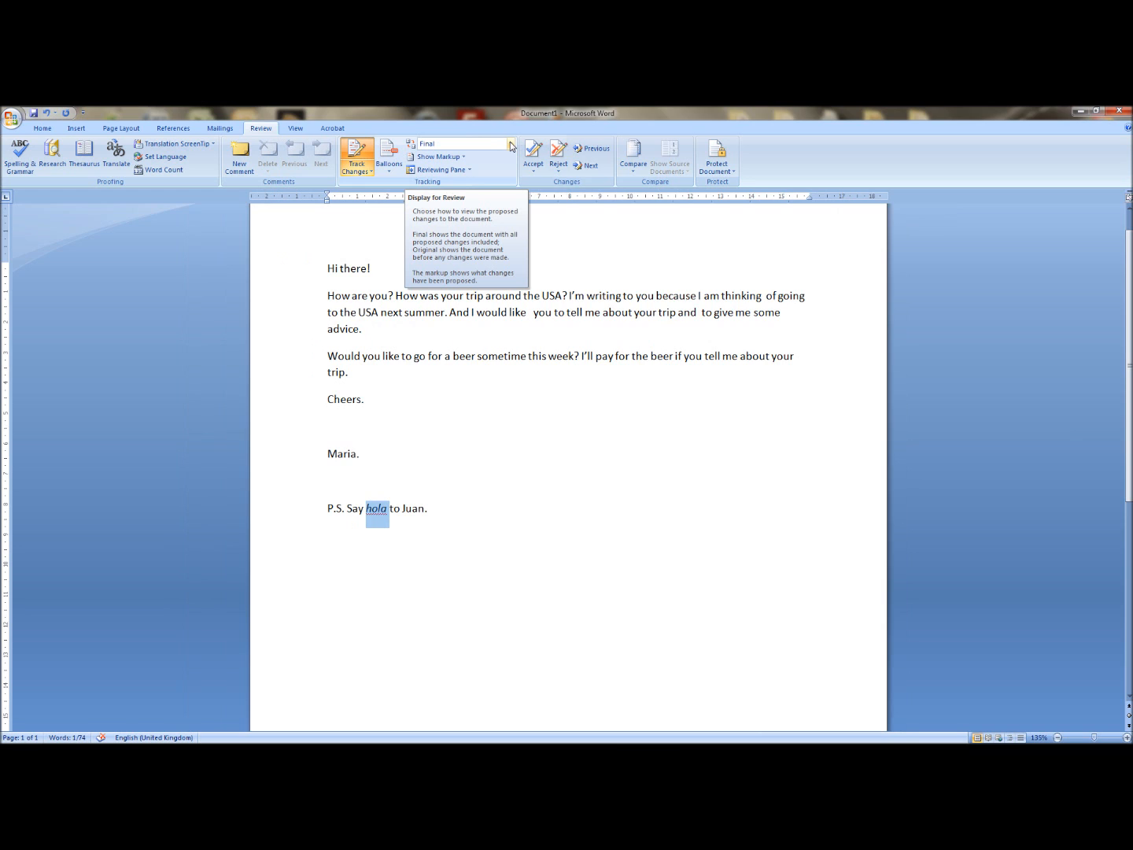
{"action": "left_click", "coordinate": [510, 145]}
{"action": "left_click", "coordinate": [495, 154]}
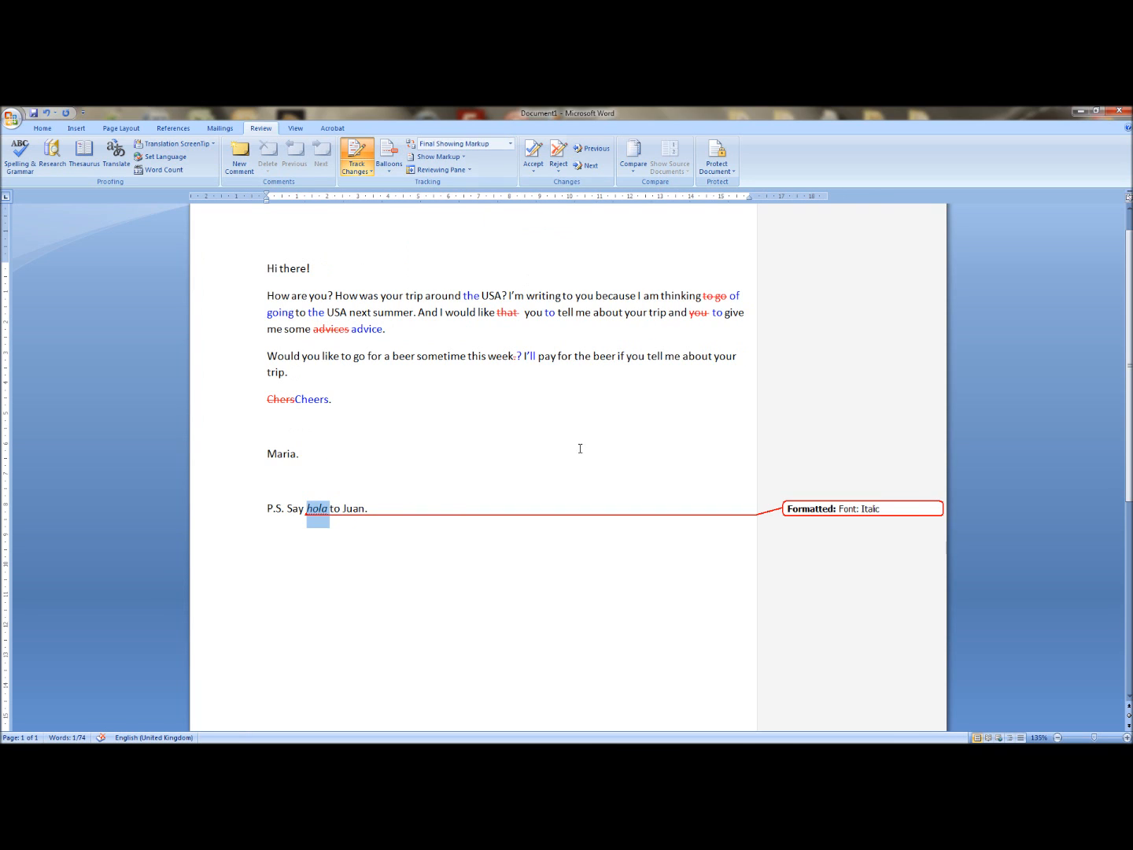
{"action": "left_click", "coordinate": [470, 492]}
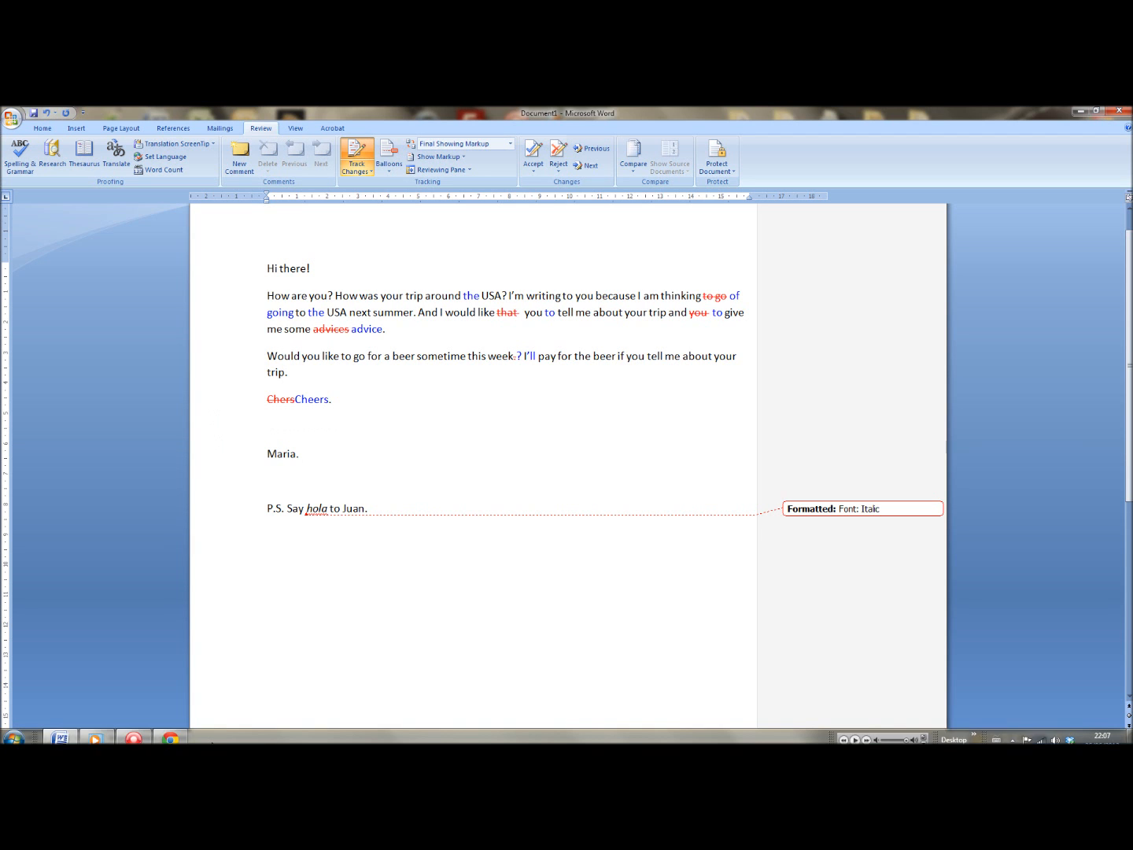
Switch to Chrome, look up "think" in the Learnglish Dictionary of Errors and copy the entry's web address
{"action": "left_click", "coordinate": [180, 733]}
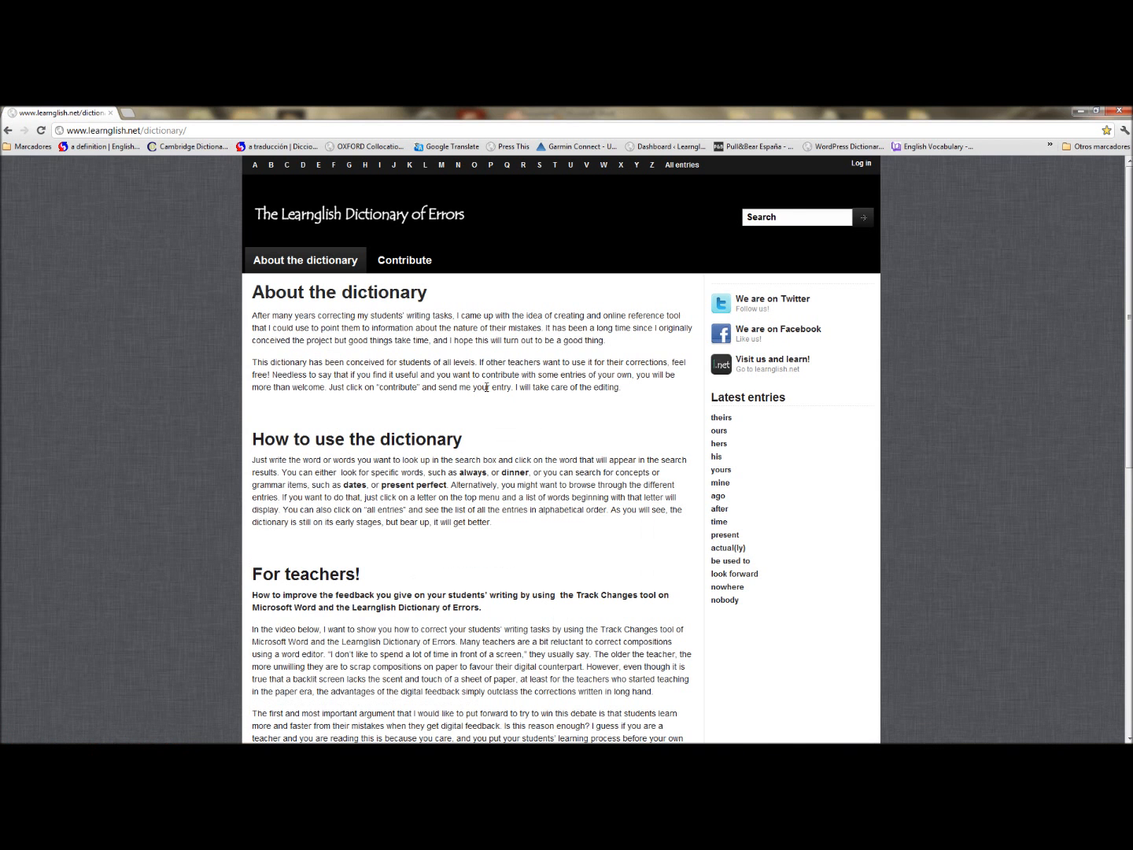
{"action": "left_click", "coordinate": [755, 217]}
{"action": "type", "text": "think"}
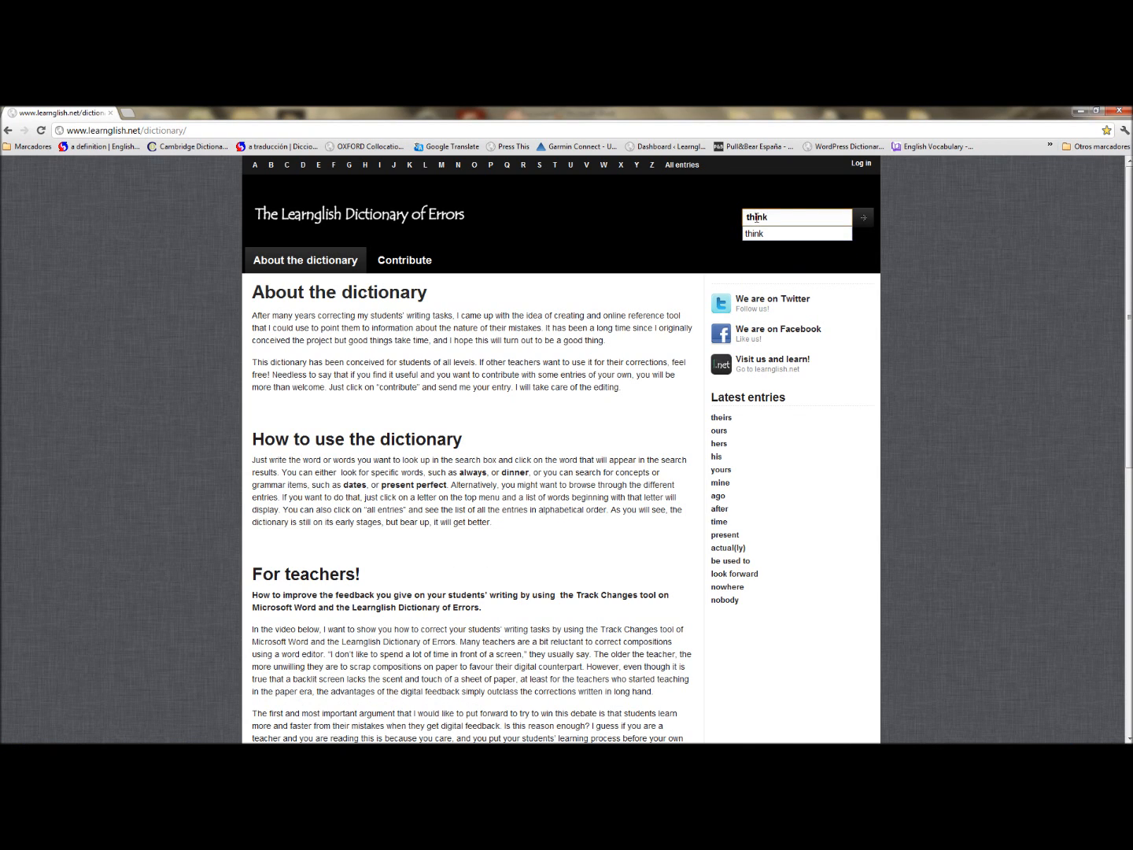
{"action": "key", "text": "Return"}
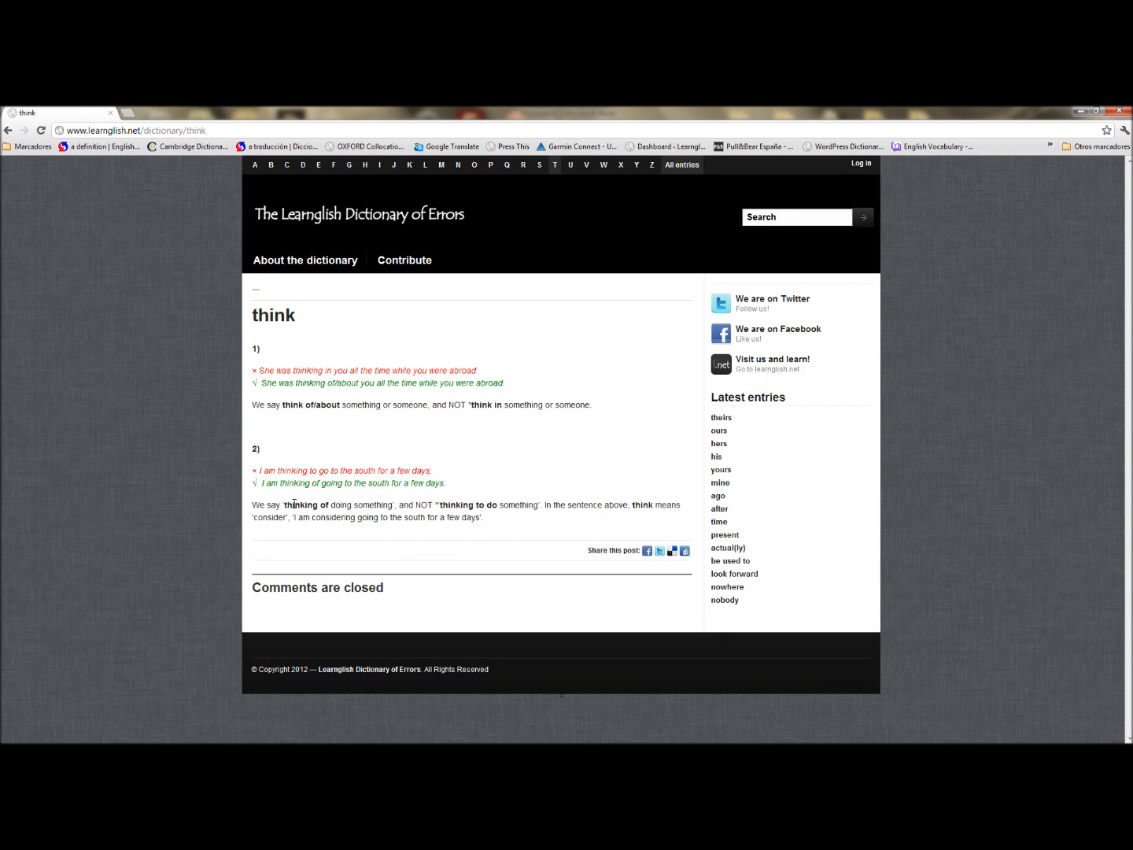
{"action": "left_click_drag", "start_coordinate": [207, 131], "coordinate": [67, 131]}
{"action": "key", "text": "ctrl+c"}
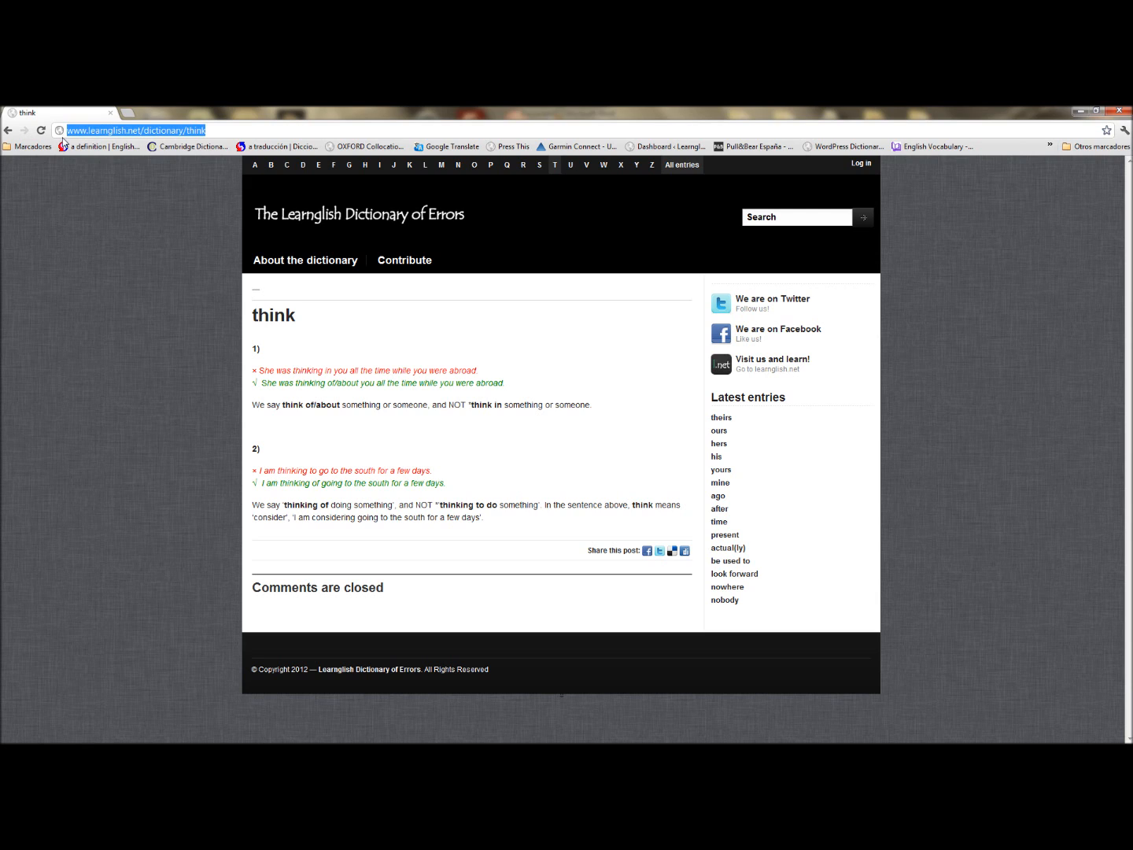
Back in Word, attach a comment to "thinking" containing the copied link to the dictionary's "think" entry
{"action": "left_click", "coordinate": [61, 734]}
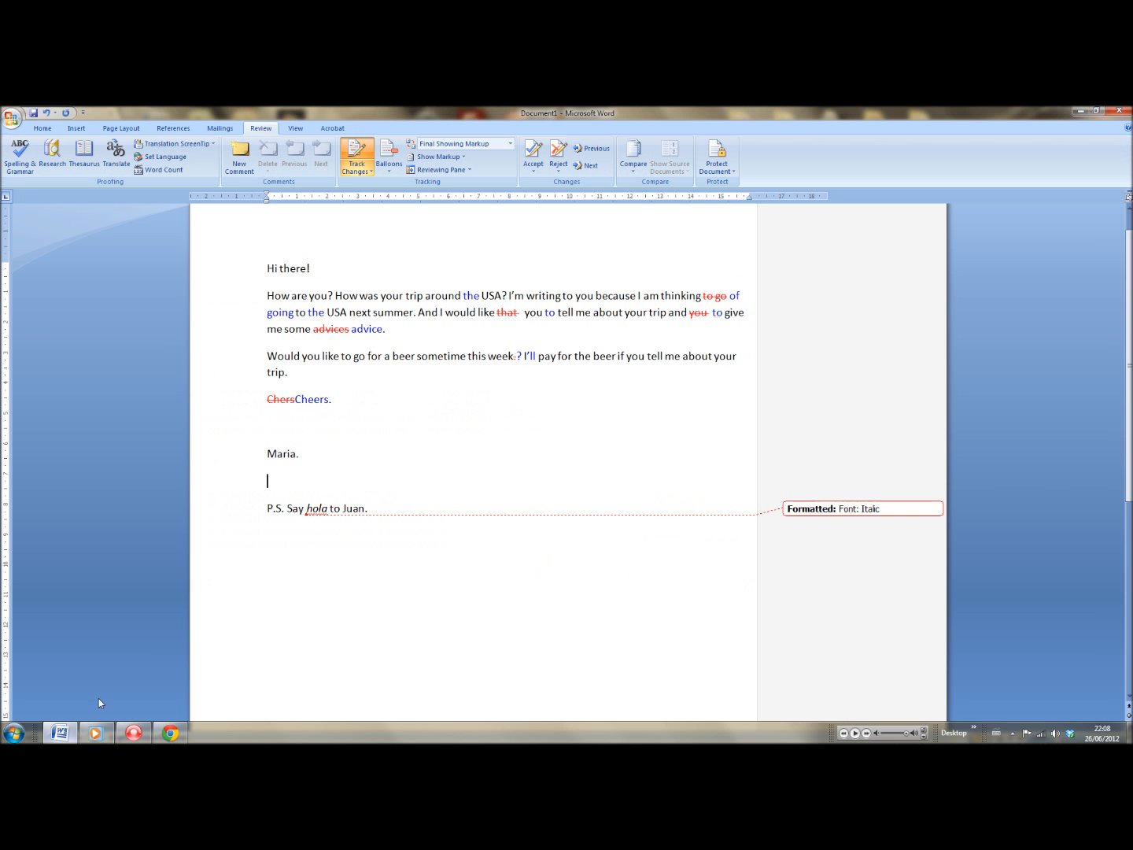
{"action": "double_click", "coordinate": [675, 295]}
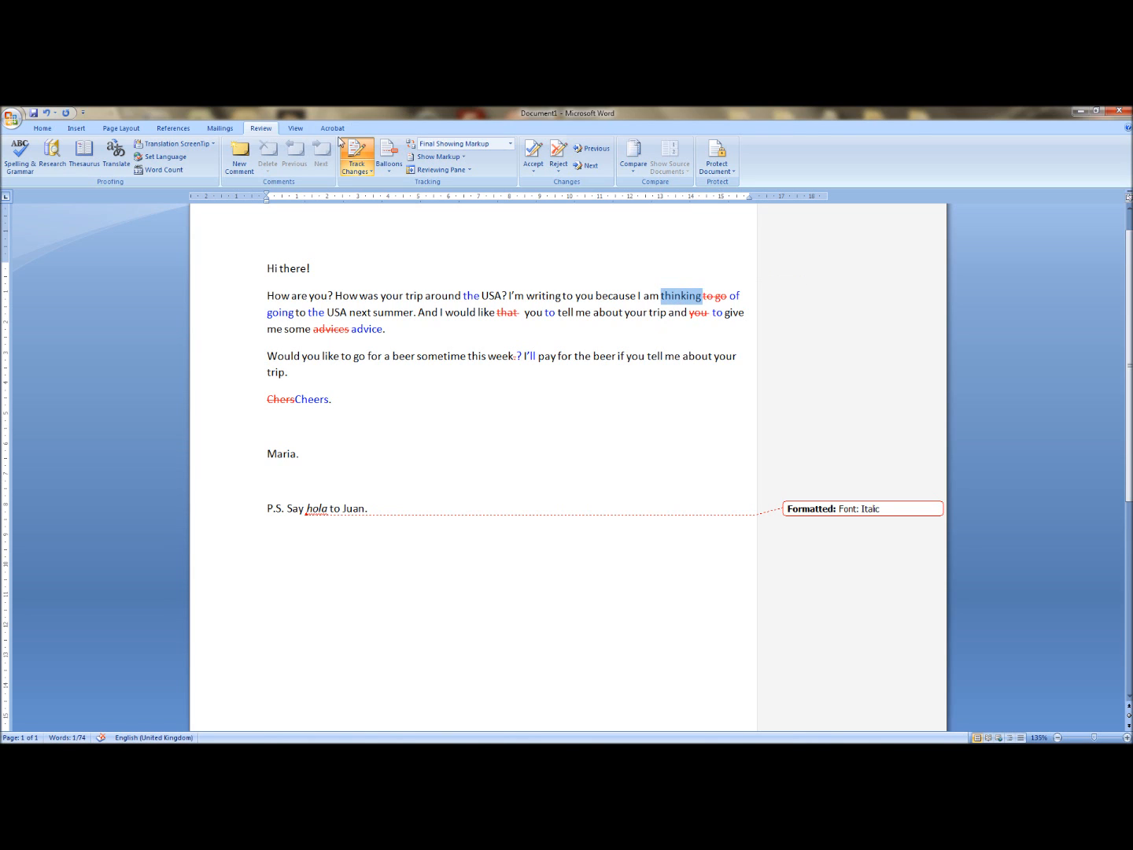
{"action": "left_click", "coordinate": [240, 156]}
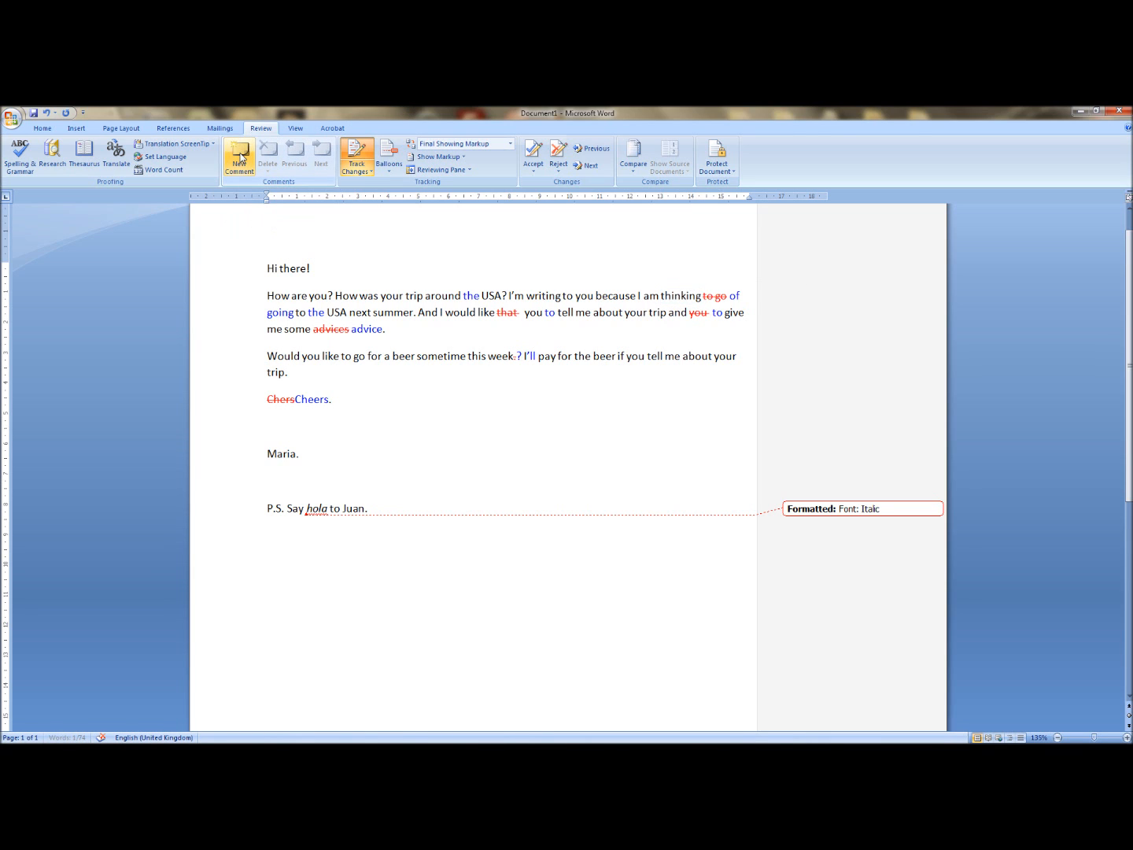
{"action": "key", "text": "ctrl+v"}
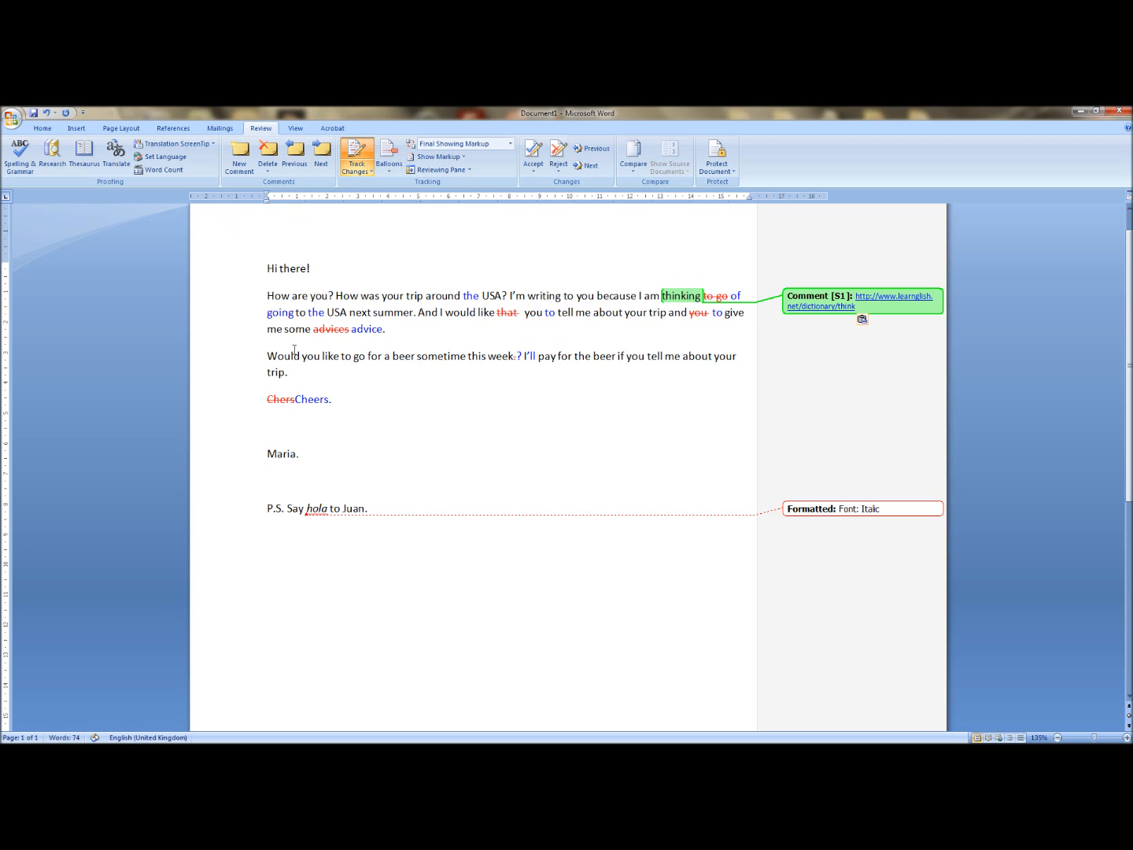
Add the note "(2) Press Ctrl and click on the link" after the link in the "thinking" comment
{"action": "left_click", "coordinate": [920, 411]}
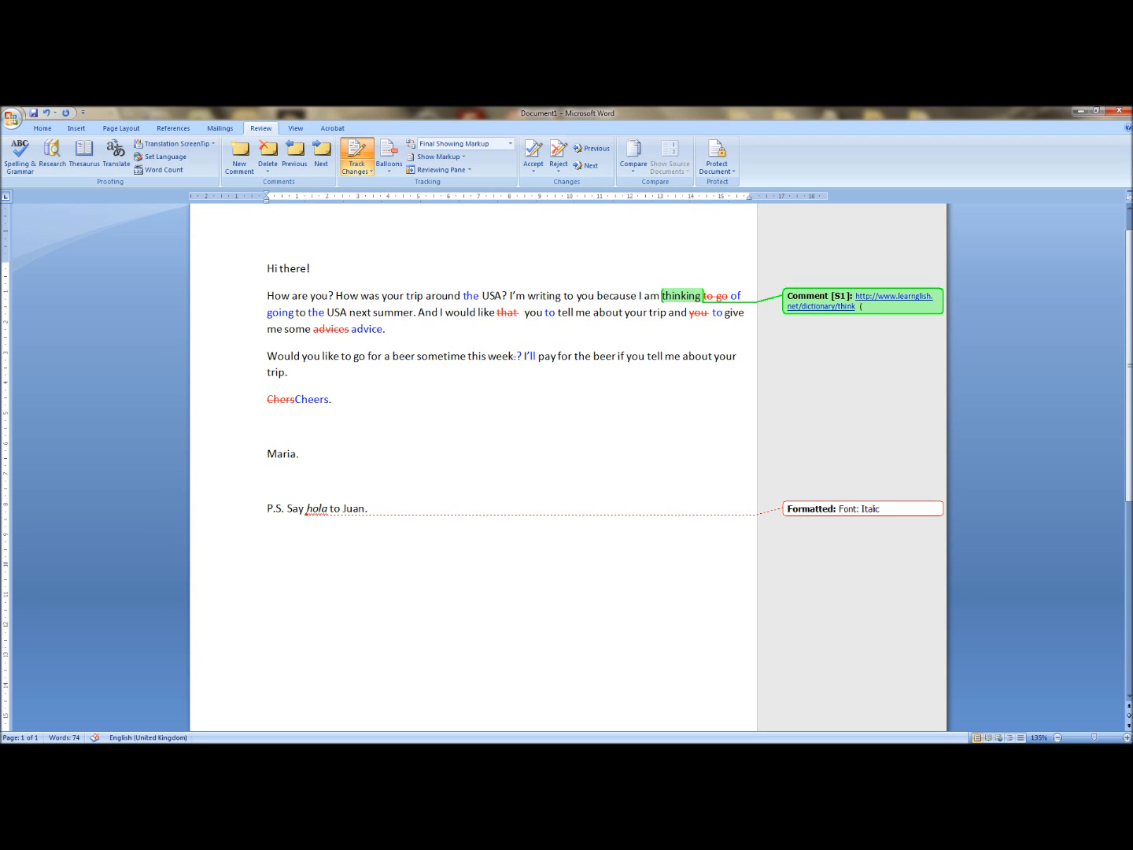
{"action": "type", "text": "2"}
{"action": "type", "text": "Press Ctrl and click on the link"}
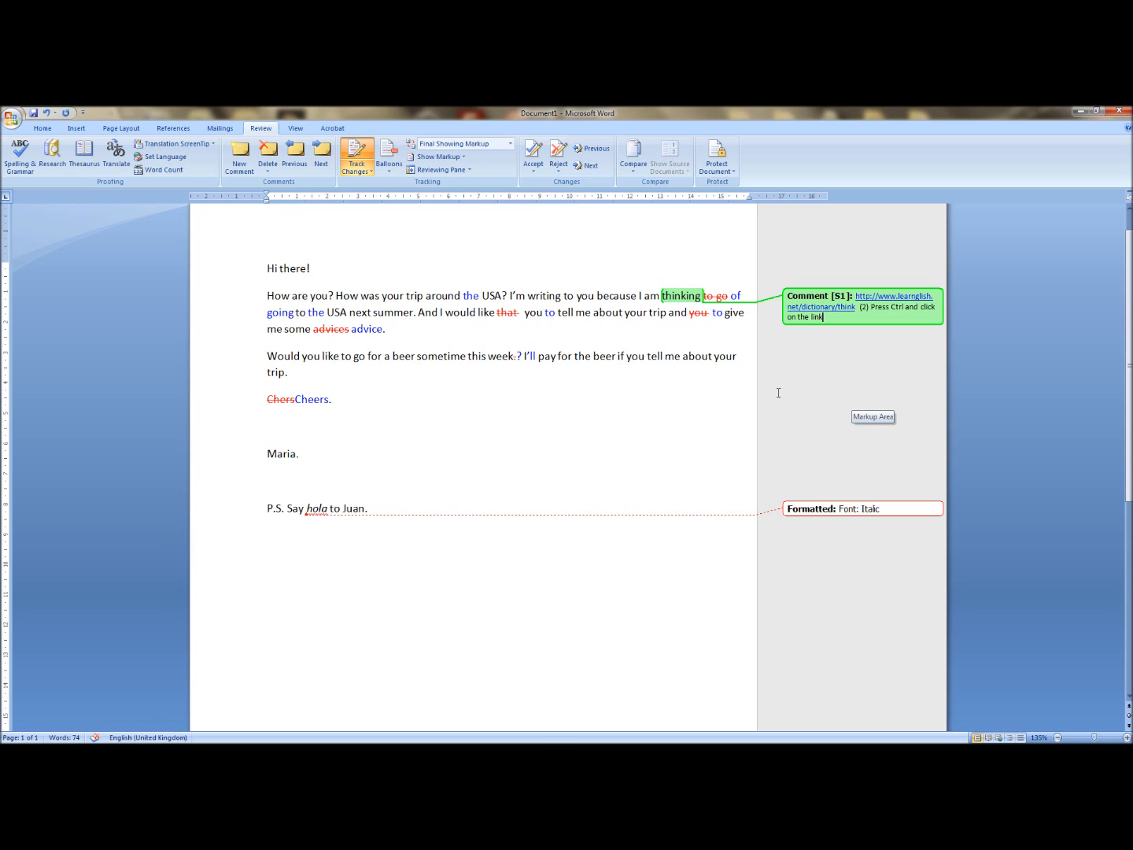
{"action": "left_click", "coordinate": [740, 387]}
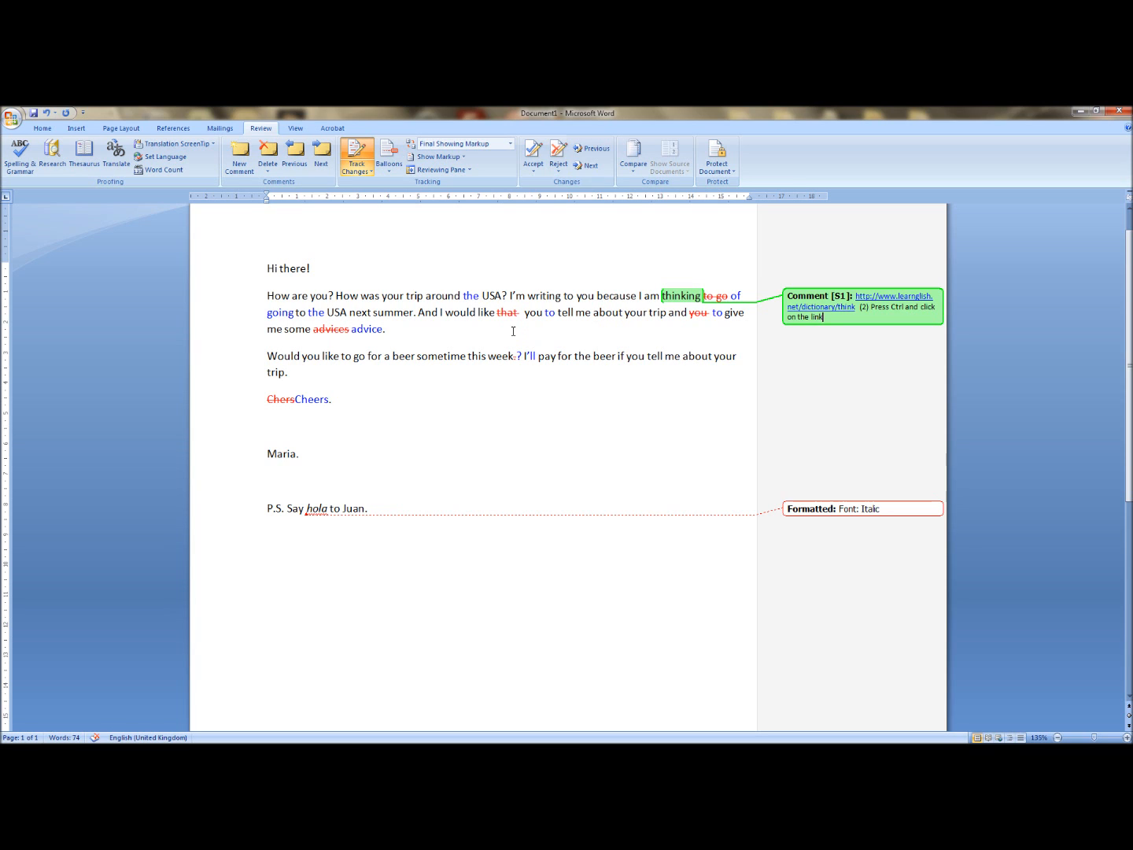
Select "would like" in the letter, look it up in the dictionary in Chrome and copy the entry's web address
{"action": "left_click_drag", "start_coordinate": [446, 314], "coordinate": [495, 314]}
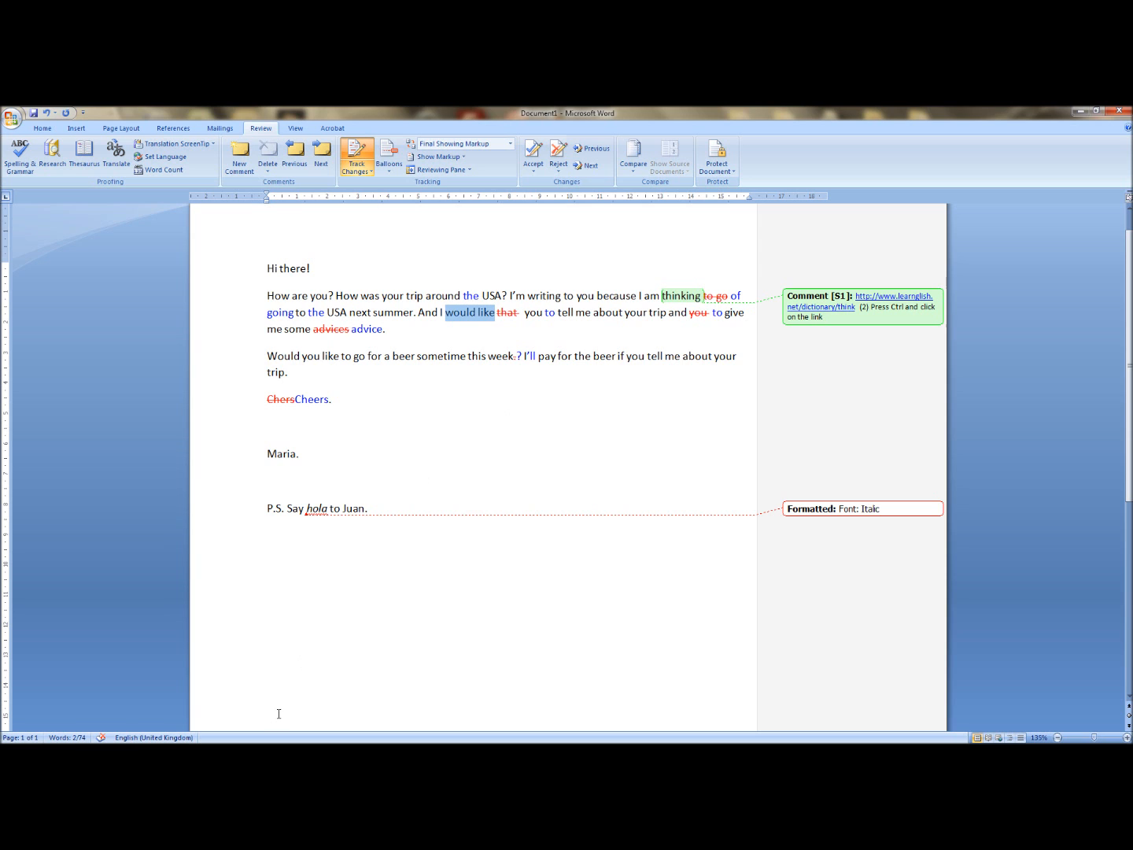
{"action": "left_click", "coordinate": [179, 738]}
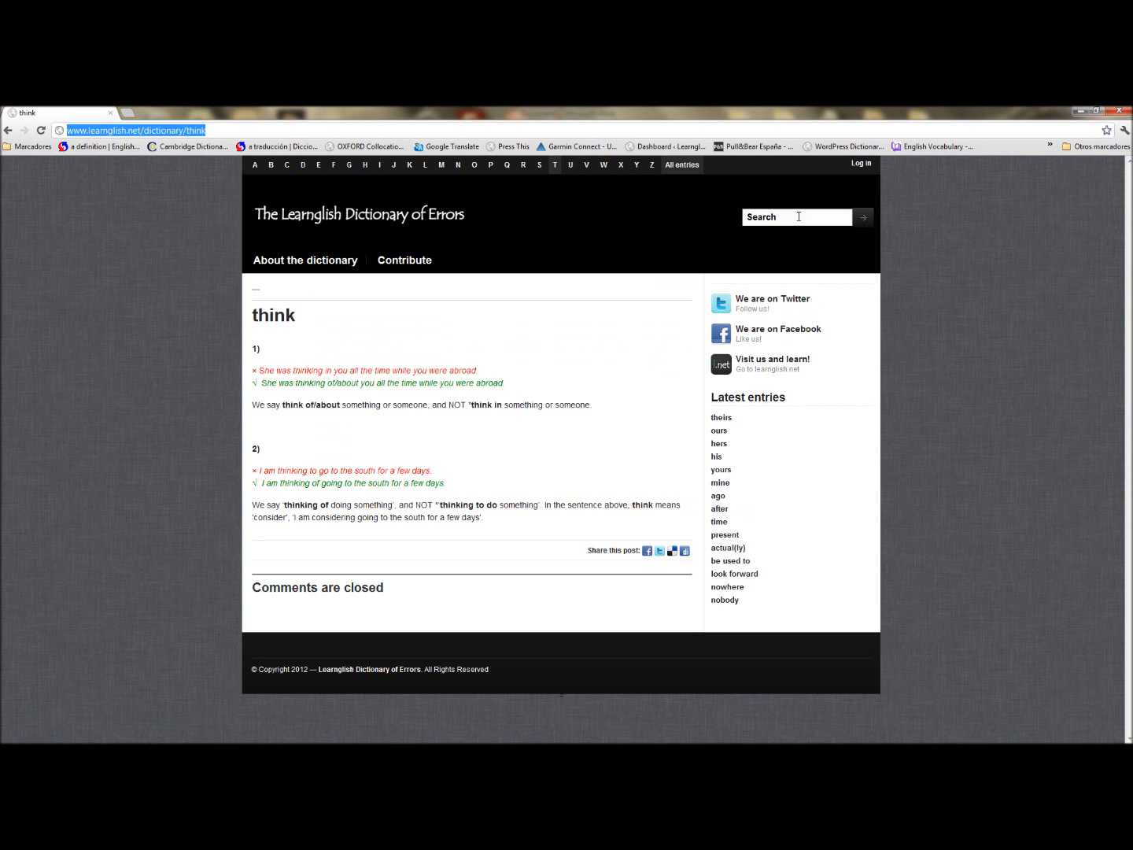
{"action": "left_click", "coordinate": [785, 218]}
{"action": "type", "text": "would like"}
{"action": "key", "text": "Return"}
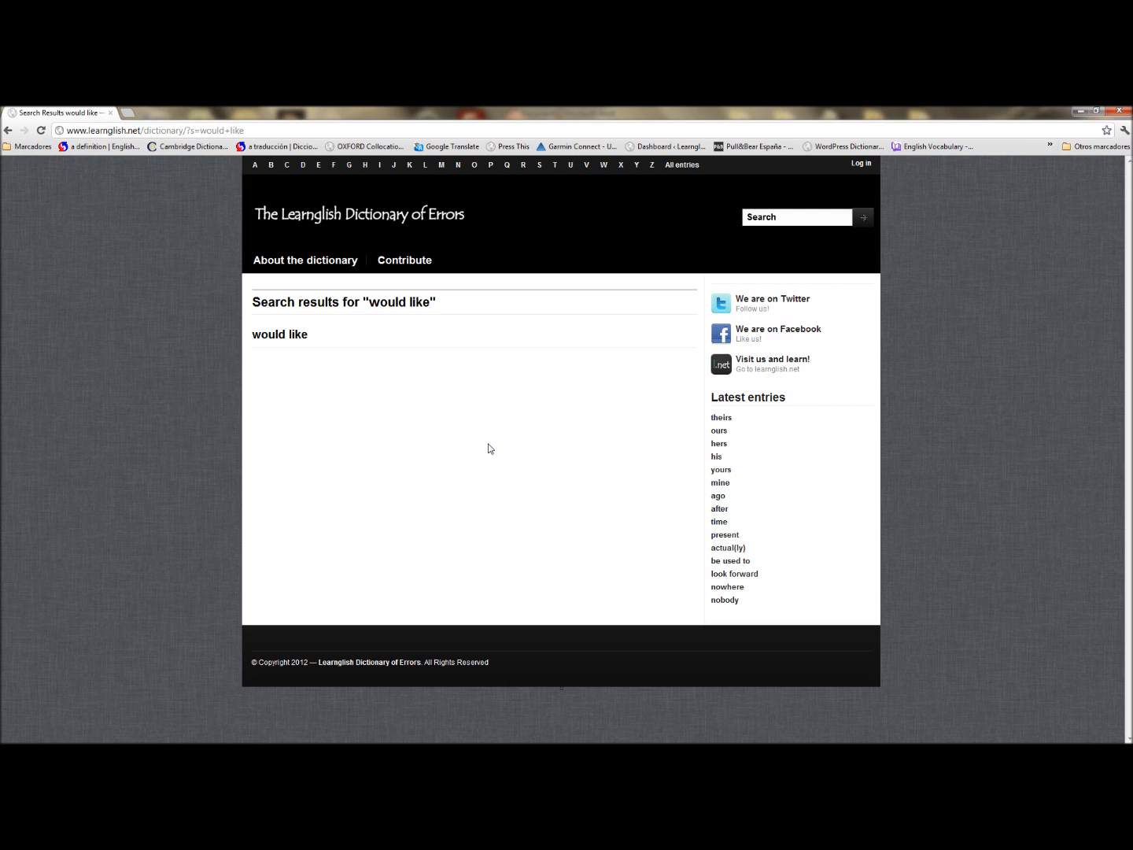
{"action": "left_click", "coordinate": [292, 339]}
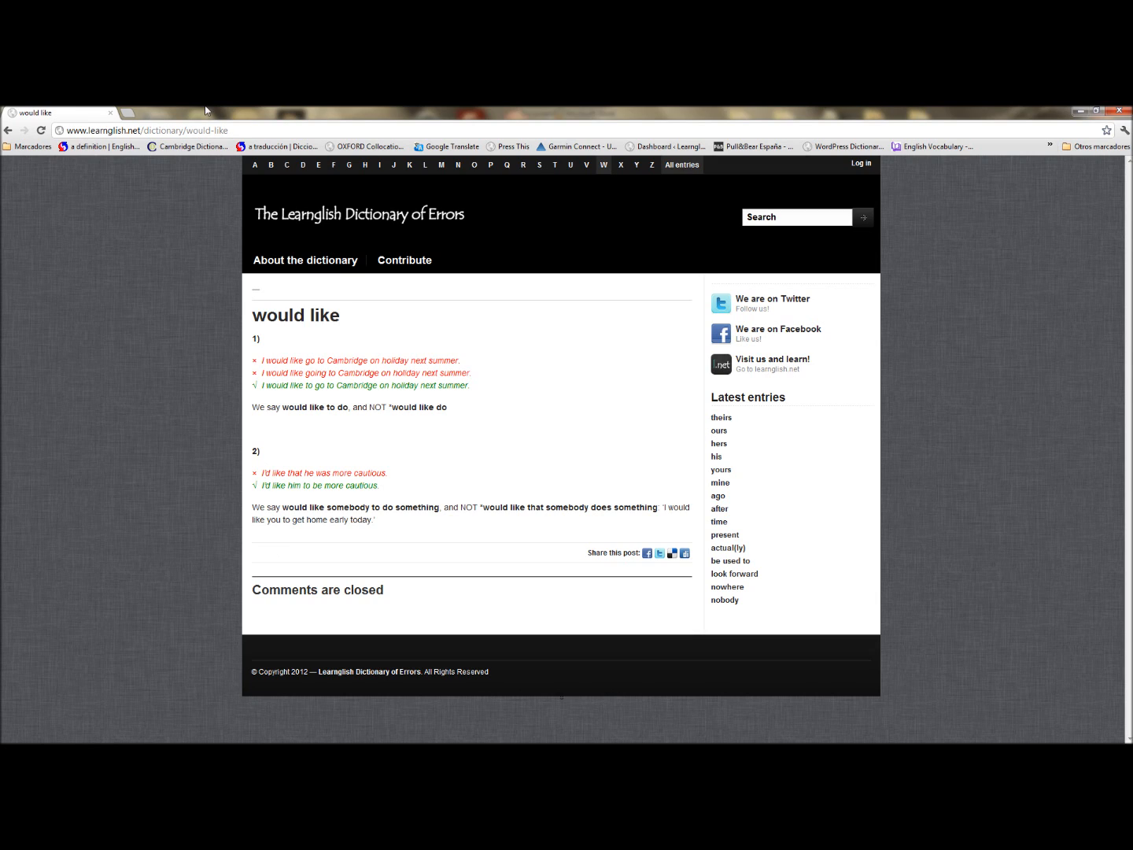
{"action": "left_click_drag", "start_coordinate": [228, 131], "coordinate": [51, 131]}
{"action": "key", "text": "ctrl+c"}
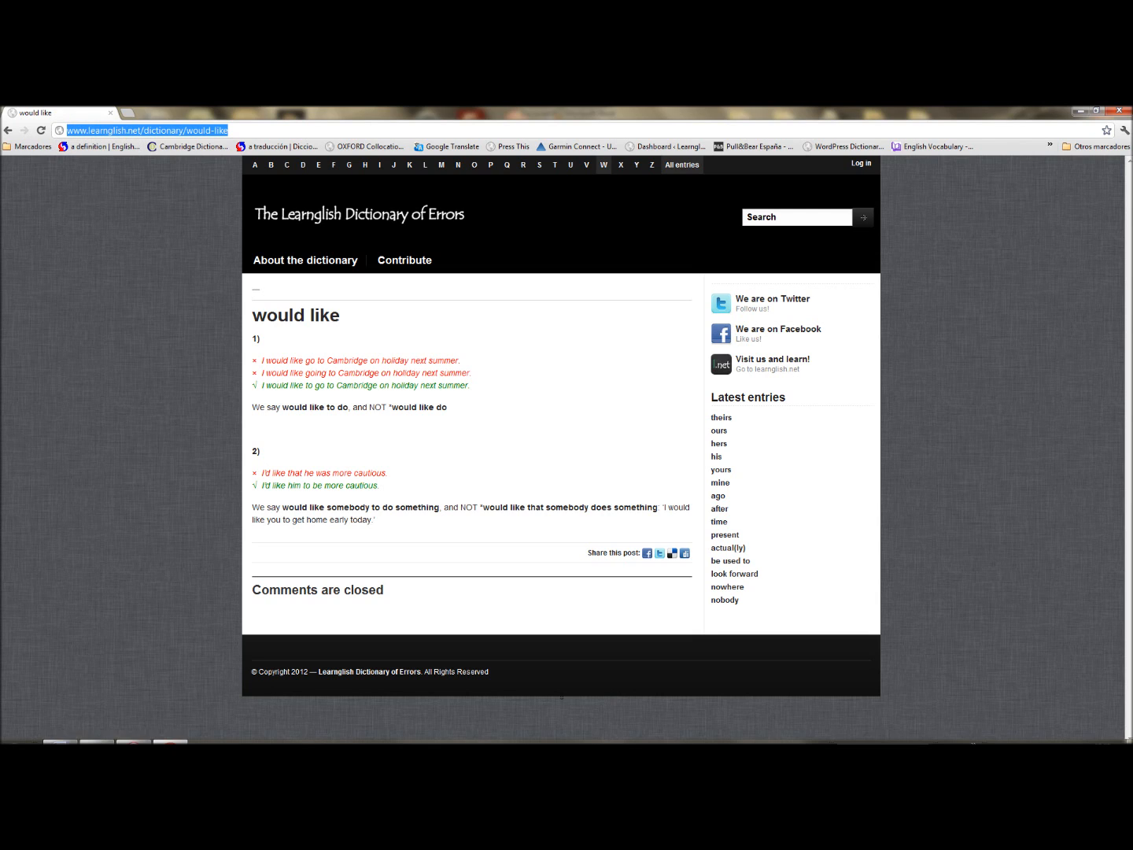
Return to Word and attach a comment to the selected "would like" containing the copied dictionary link
{"action": "left_click", "coordinate": [60, 733]}
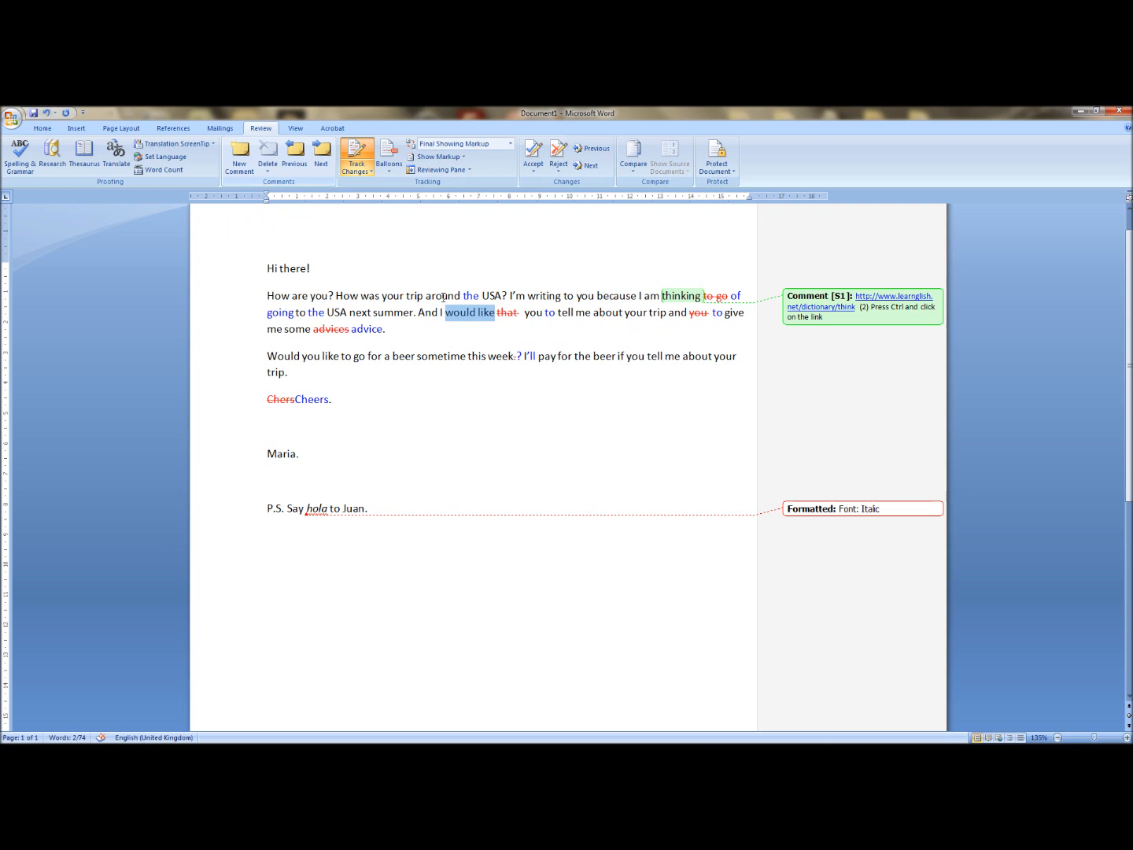
{"action": "left_click", "coordinate": [240, 167]}
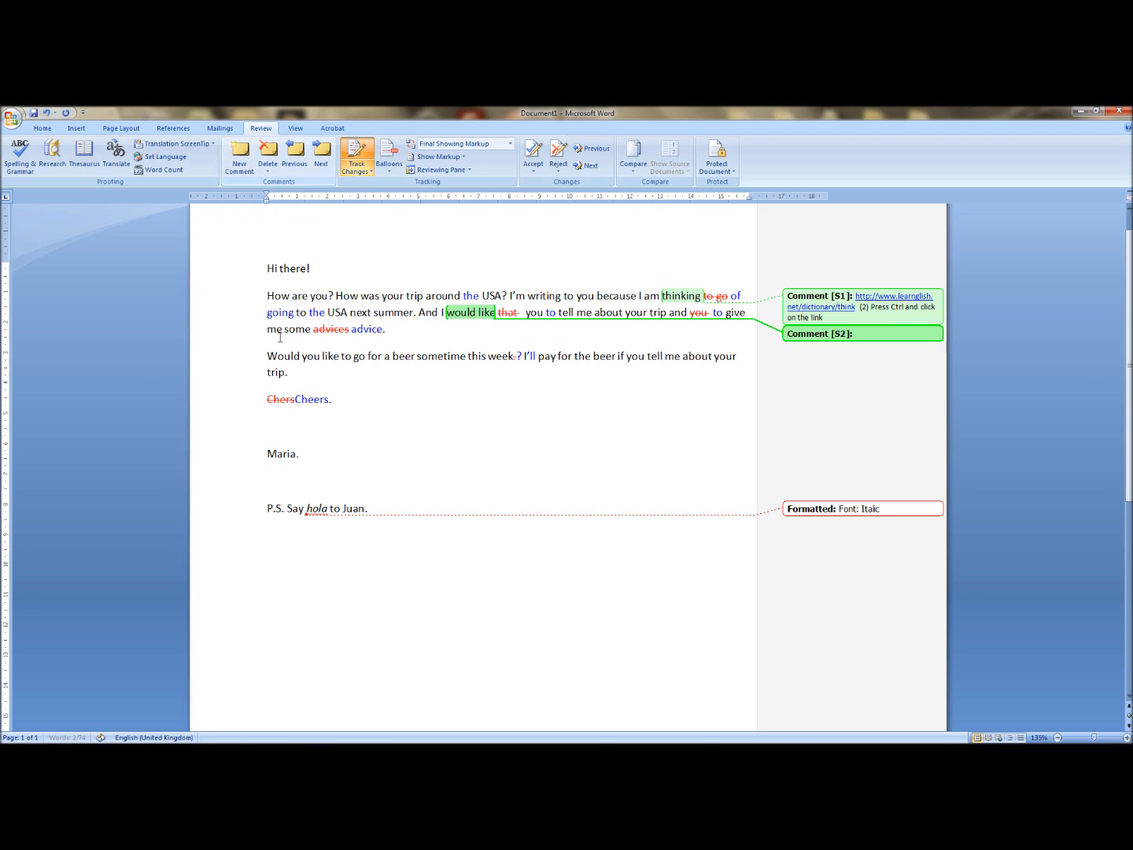
{"action": "key", "text": "ctrl+v"}
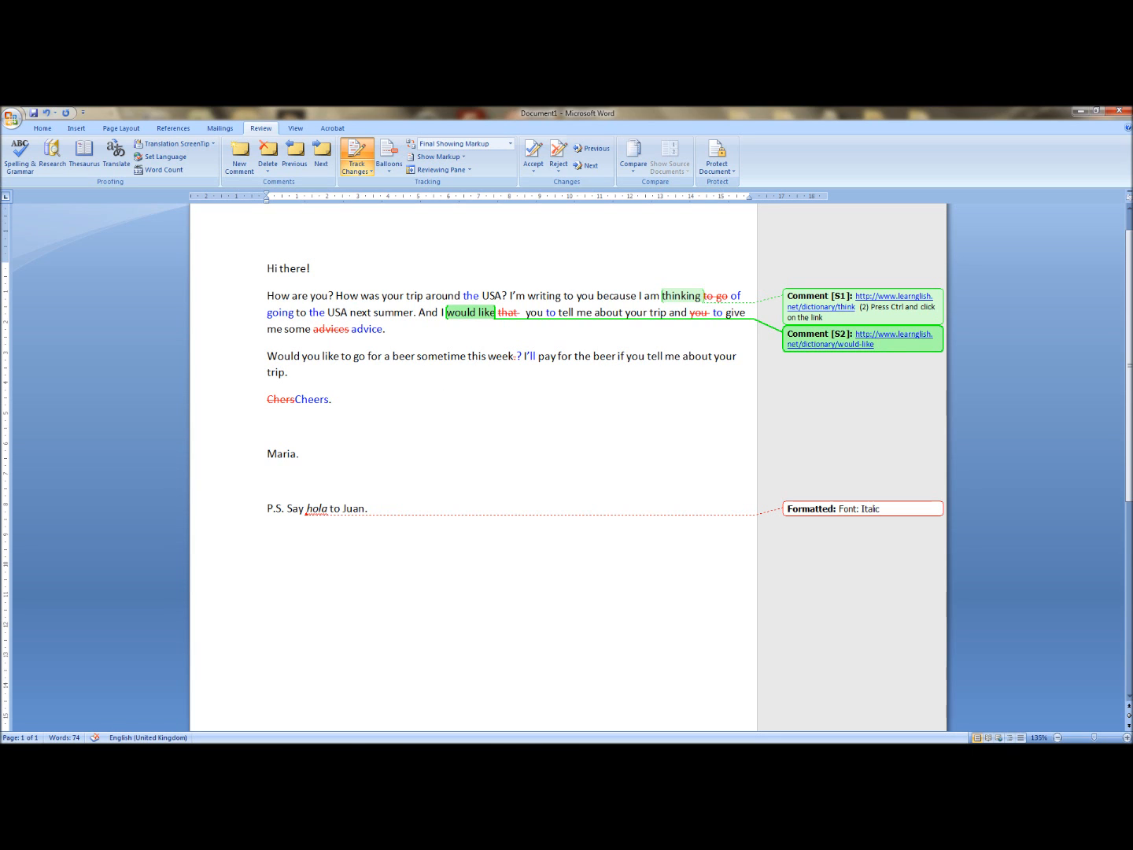
Copy the note "(2) Press Ctrl and click on the link" from the "thinking" comment into the "would like" comment
{"action": "left_click_drag", "start_coordinate": [824, 318], "coordinate": [861, 308]}
{"action": "key", "text": "ctrl+c"}
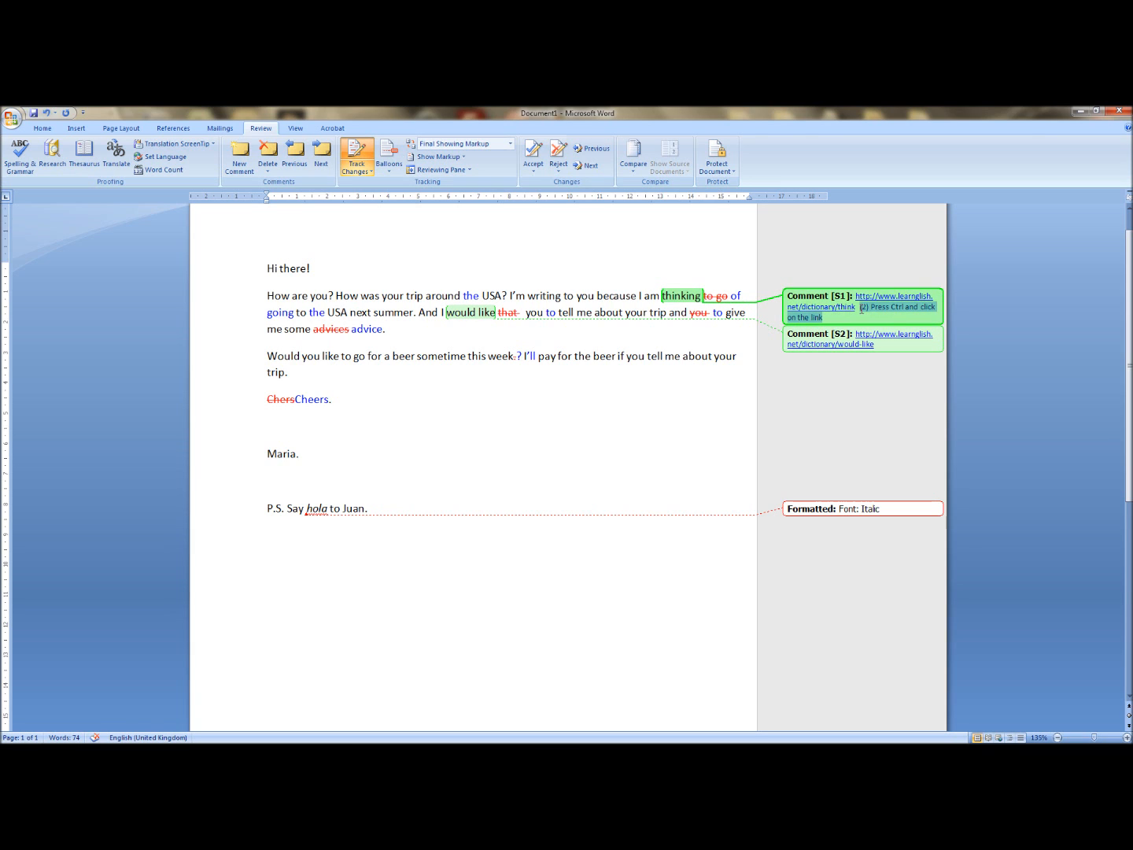
{"action": "left_click", "coordinate": [899, 347]}
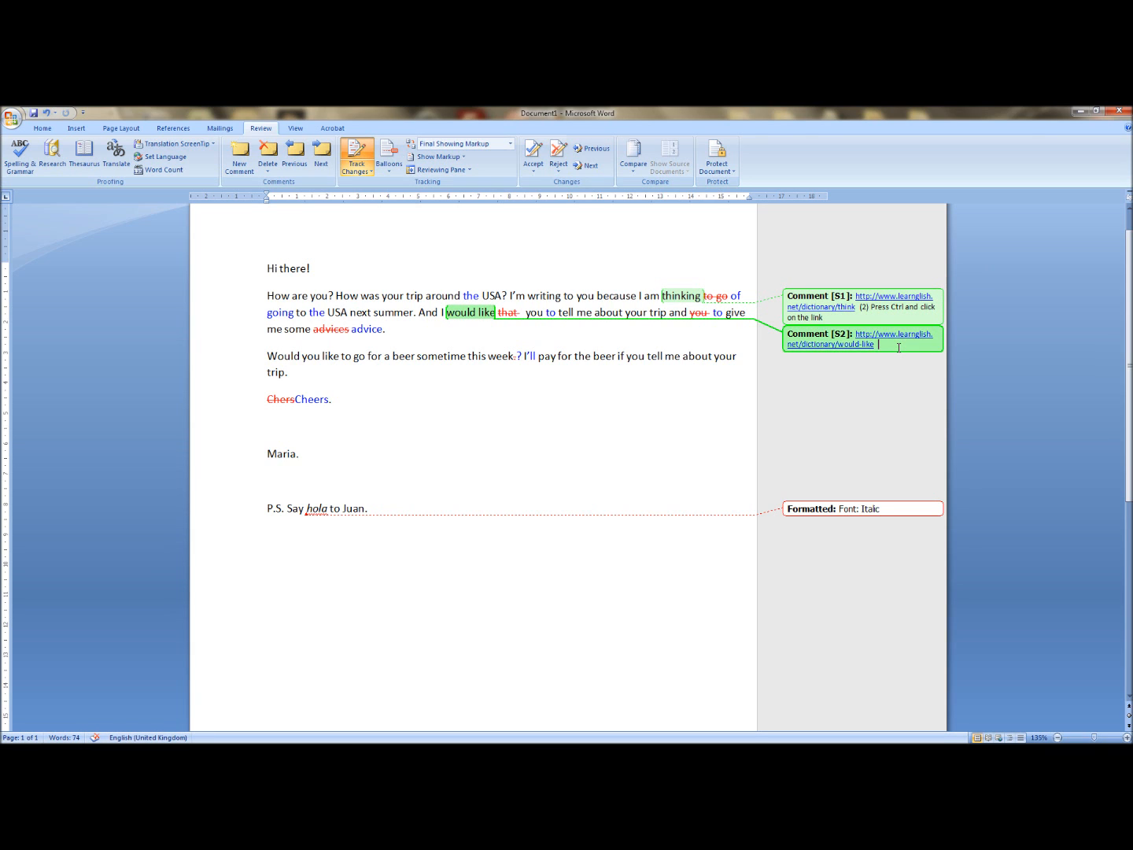
{"action": "key", "text": "ctrl+v"}
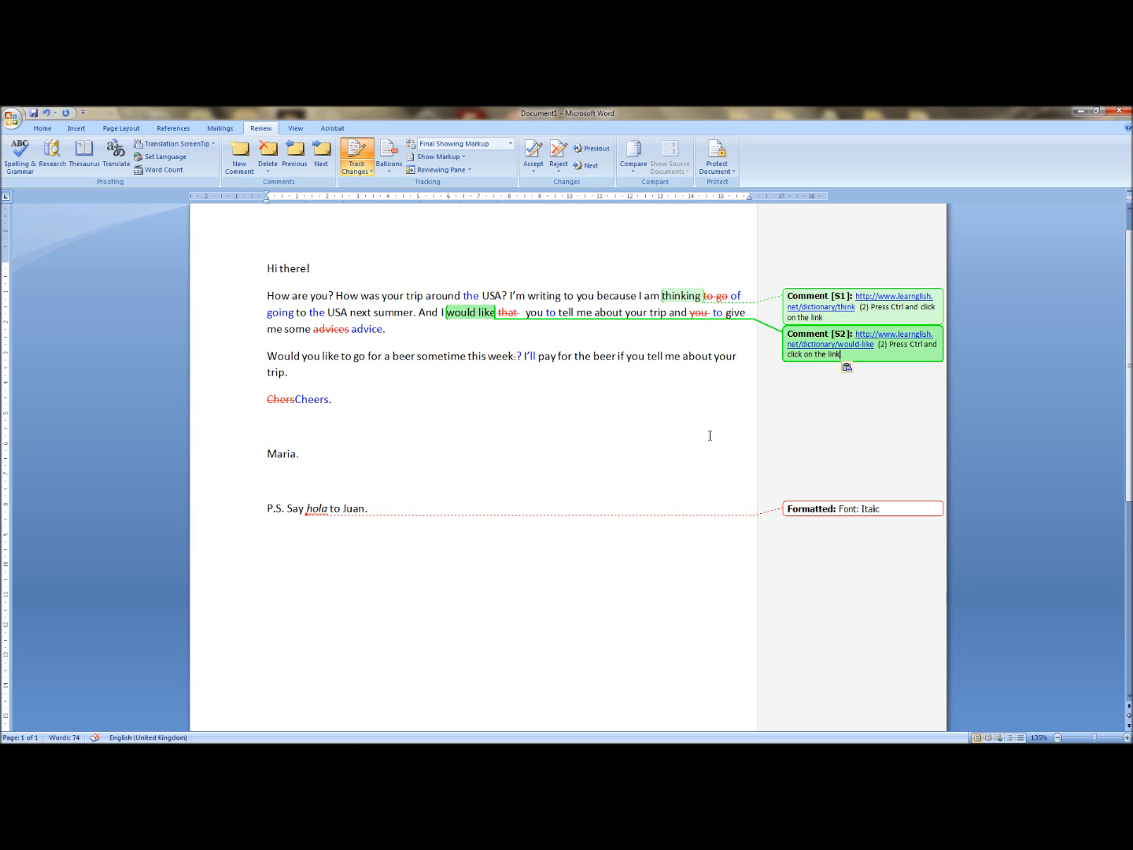
Copy the word "advice" from the letter, look it up in the dictionary in Chrome and copy the entry's web address
{"action": "double_click", "coordinate": [366, 329]}
{"action": "key", "text": "ctrl+c"}
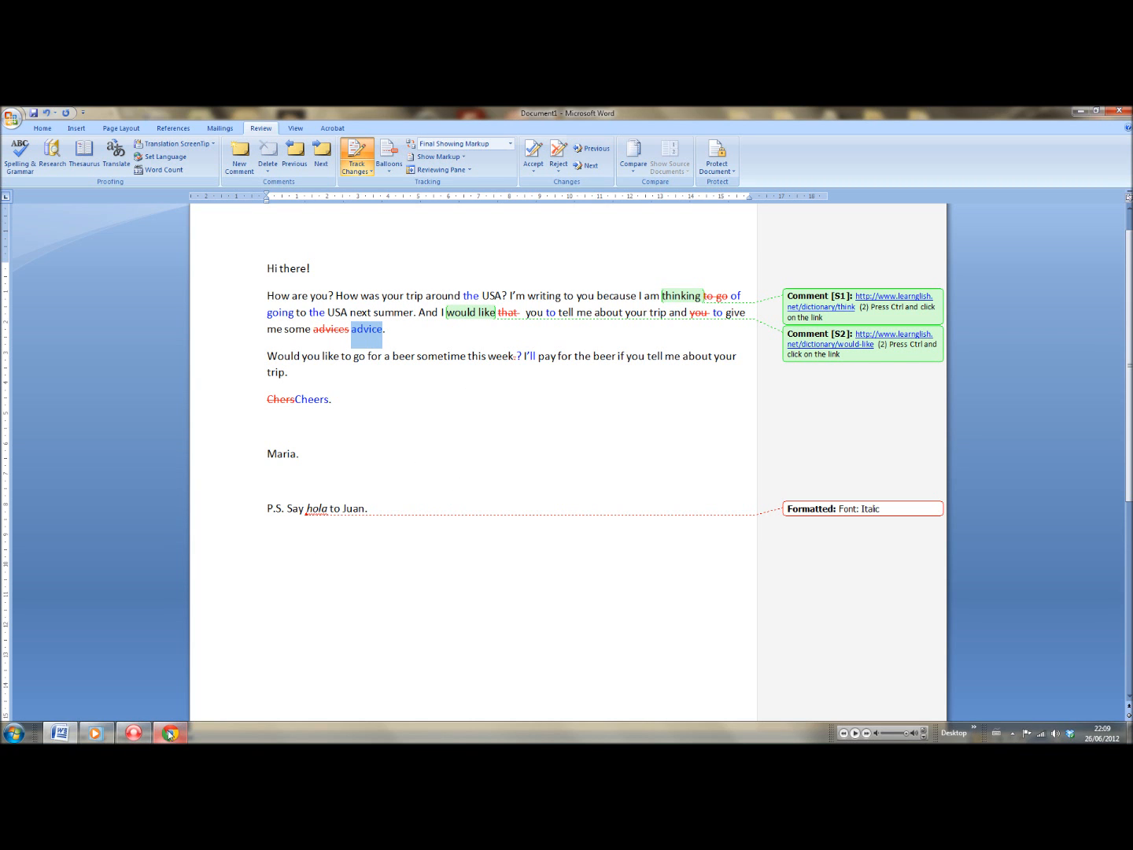
{"action": "left_click", "coordinate": [169, 734]}
{"action": "left_click", "coordinate": [816, 220]}
{"action": "key", "text": "ctrl+v"}
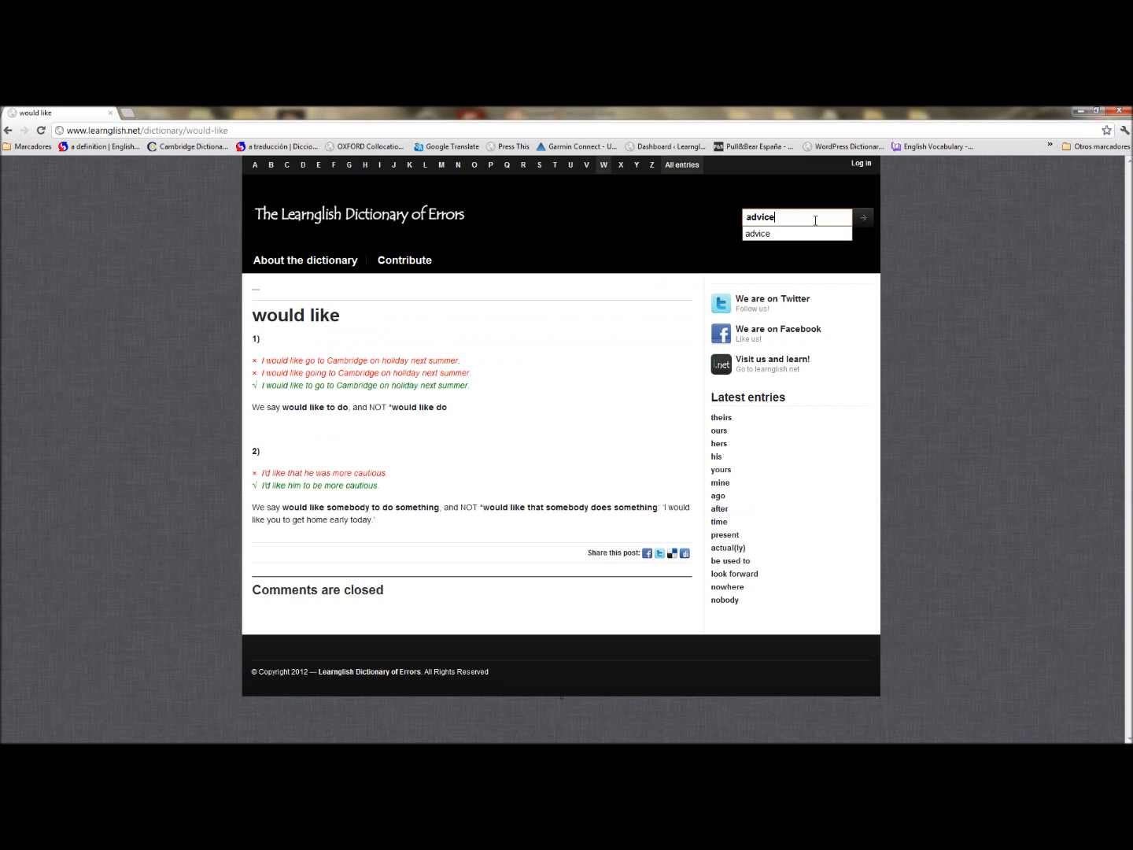
{"action": "key", "text": "Return"}
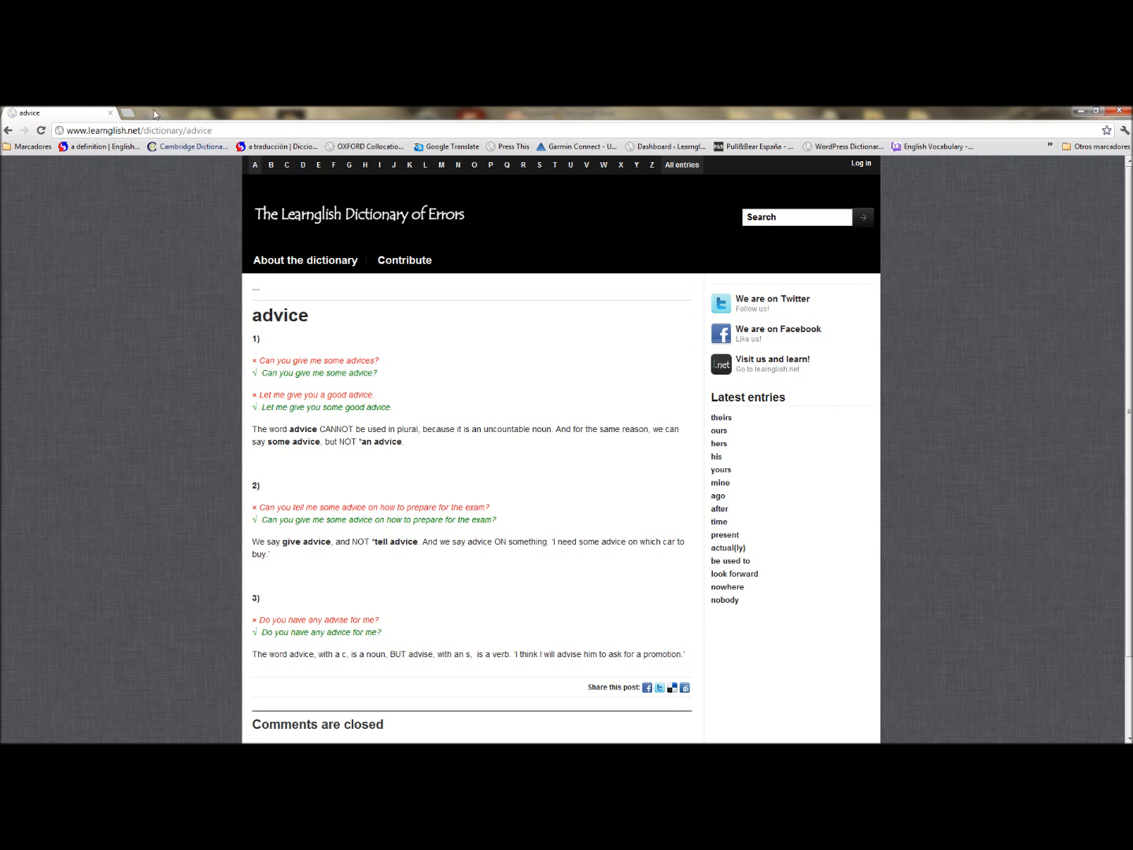
{"action": "left_click", "coordinate": [214, 130]}
{"action": "key", "text": "ctrl+c"}
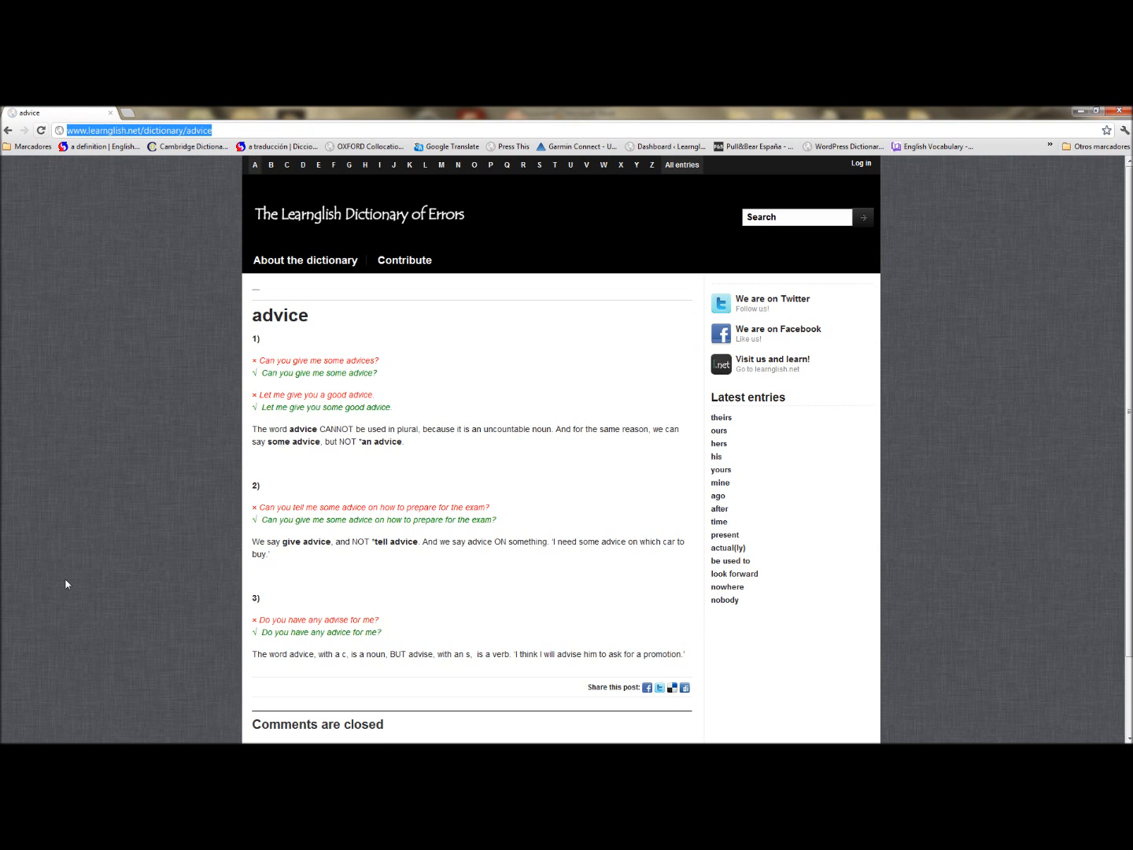
Switch back to Word and attach a comment to "advice" containing the copied dictionary link
{"action": "left_click", "coordinate": [61, 735]}
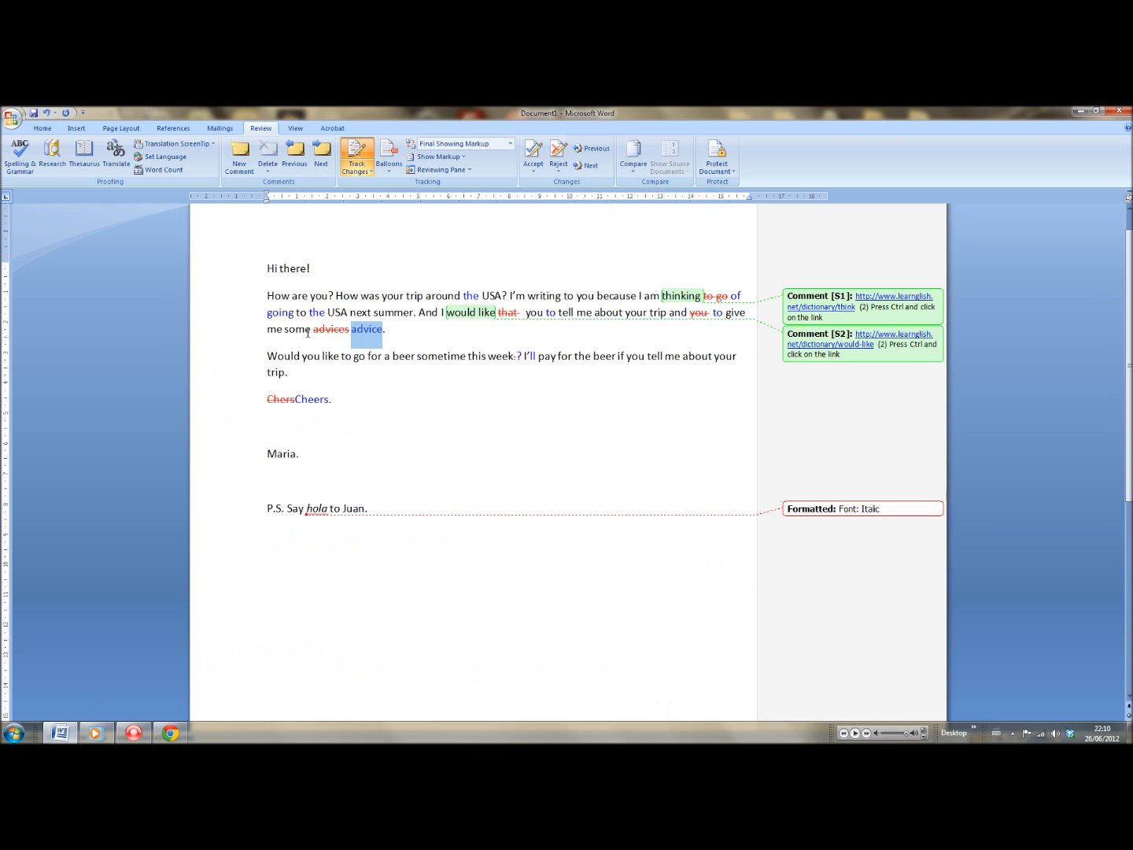
{"action": "left_click", "coordinate": [239, 158]}
{"action": "key", "text": "ctrl+v"}
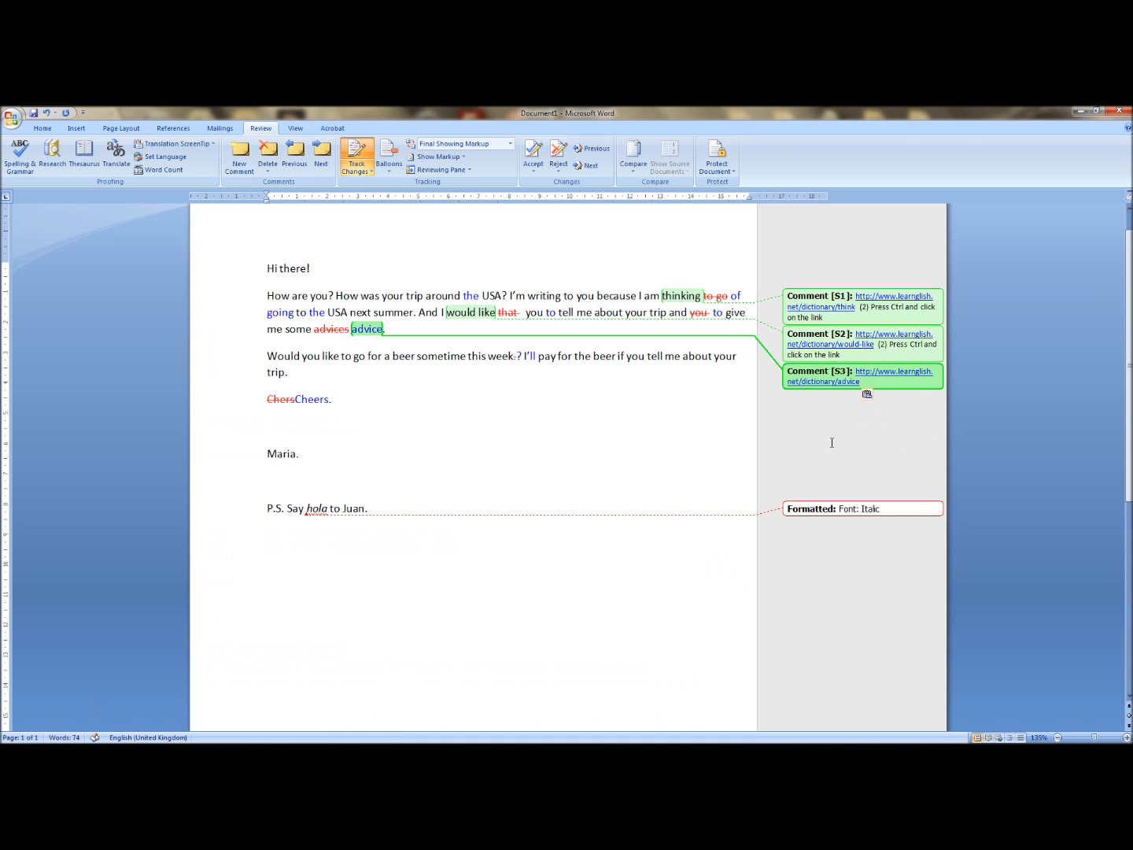
Copy "Press Ctrl and click on the link" from the "would like" comment into the "advice" comment, after its link
{"action": "left_click_drag", "start_coordinate": [854, 356], "coordinate": [887, 345]}
{"action": "key", "text": "ctrl+c"}
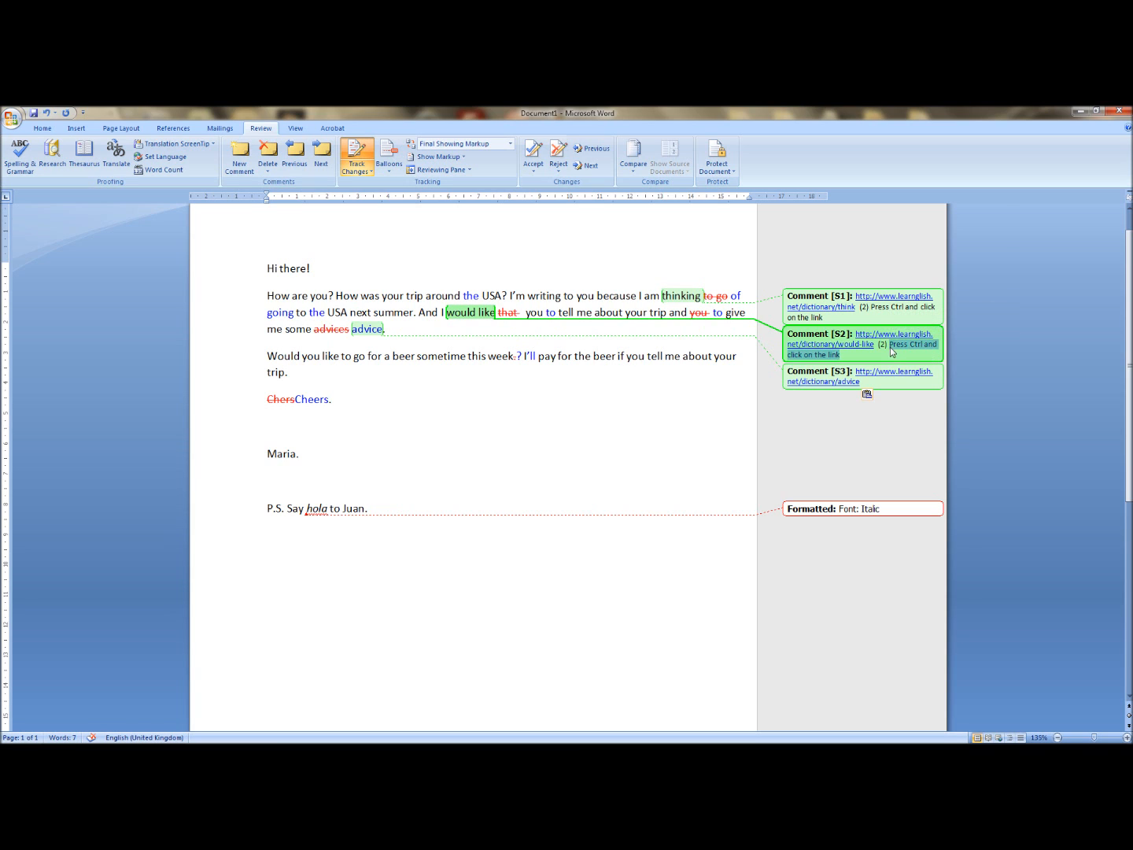
{"action": "left_click", "coordinate": [896, 381]}
{"action": "key", "text": "ctrl+v"}
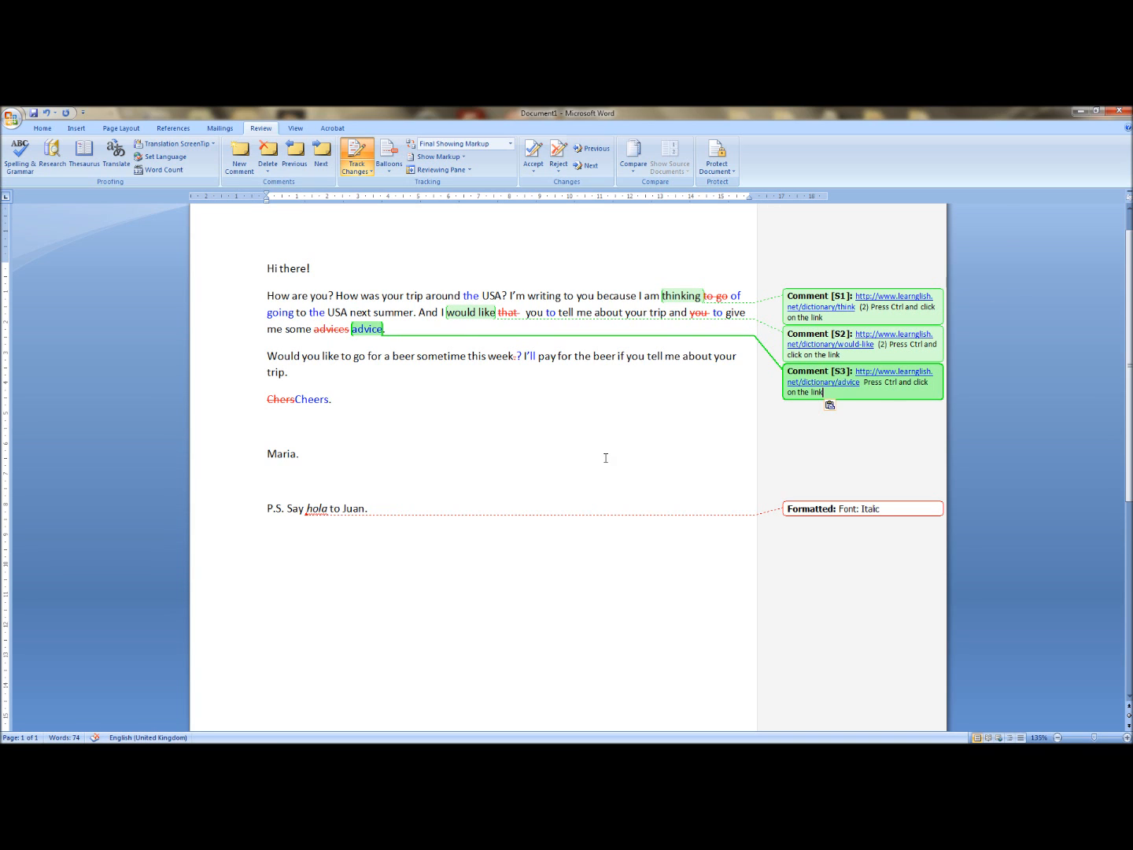
{"action": "left_click", "coordinate": [492, 409]}
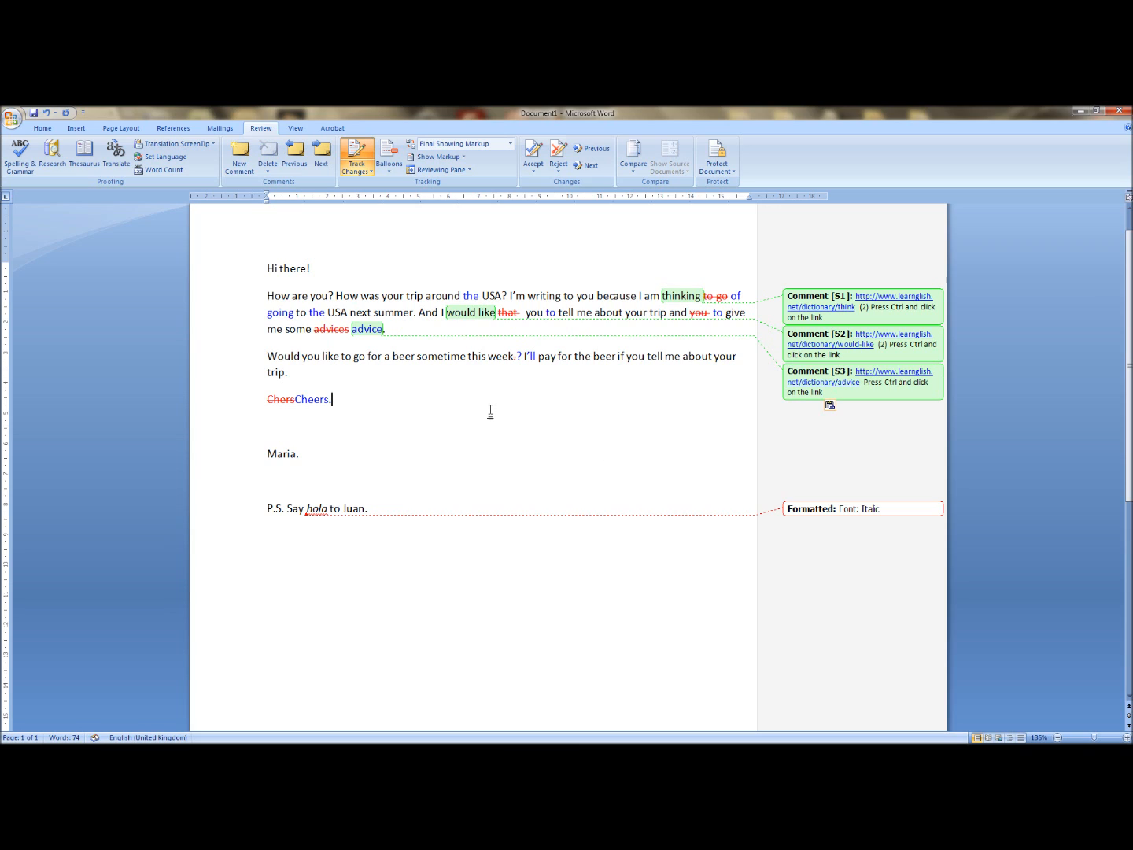